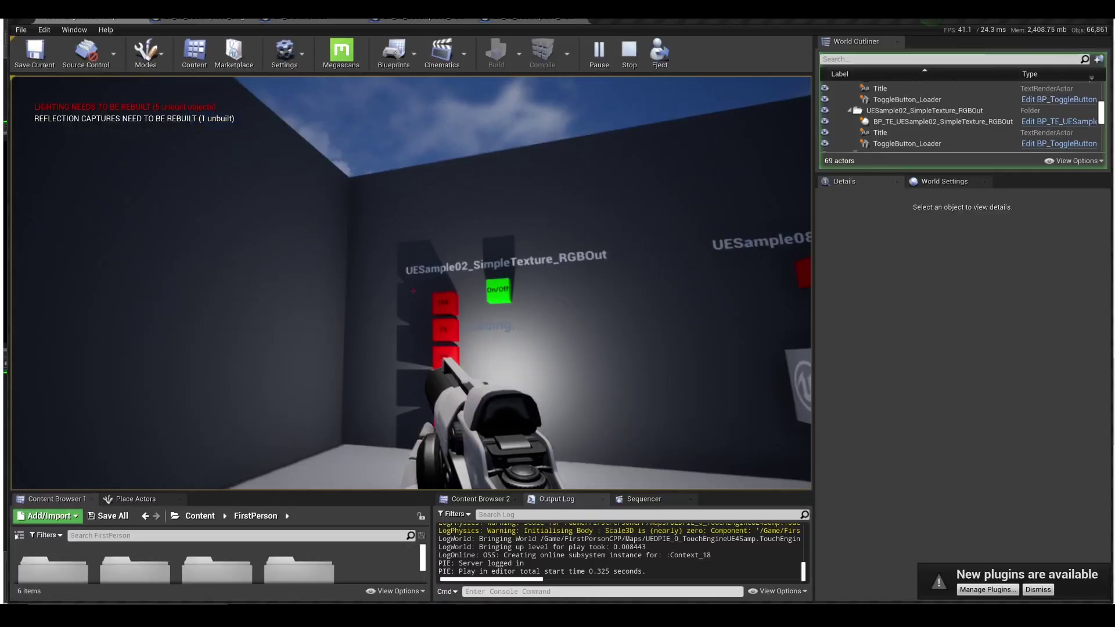
Step: Walk through the running level to the RGBOut exhibit's numbered red blocks, then stop play
key("s")
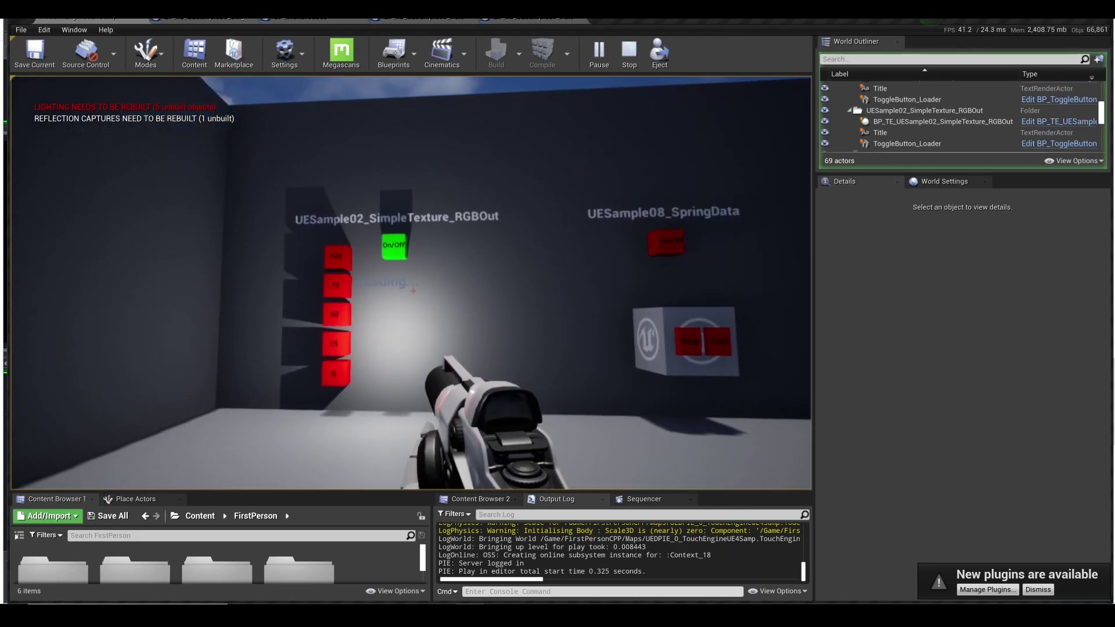
key("w")
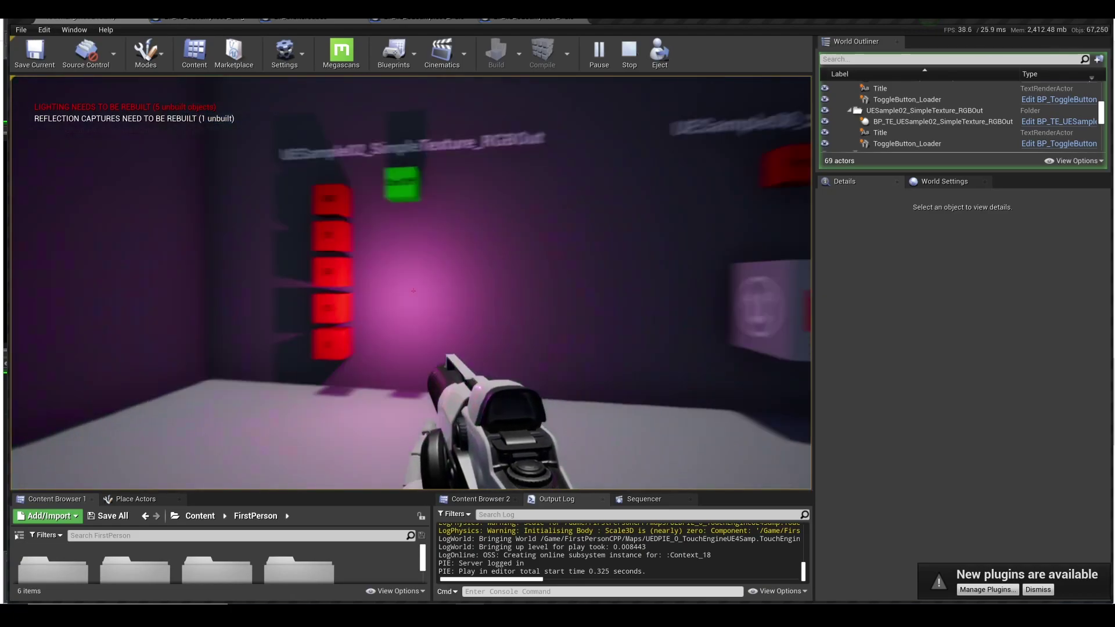
key("w")
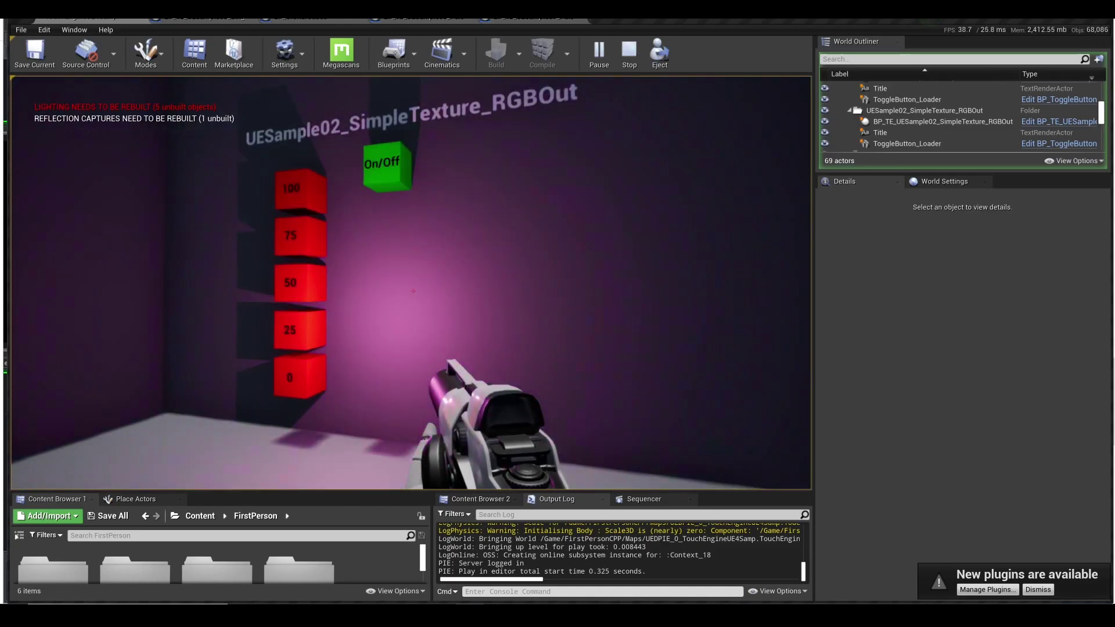
key("Escape")
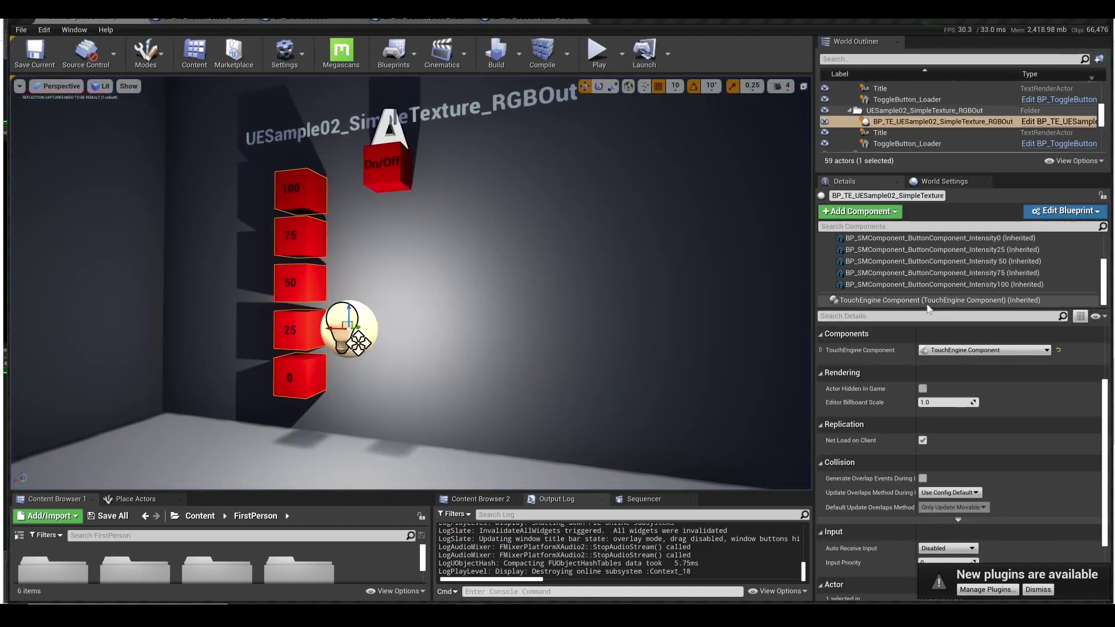
Step: List the RGBOut actor's TouchEngine Component inputs and outputs, with TouchDesigner revealed beside Unreal
left_click(927, 301)
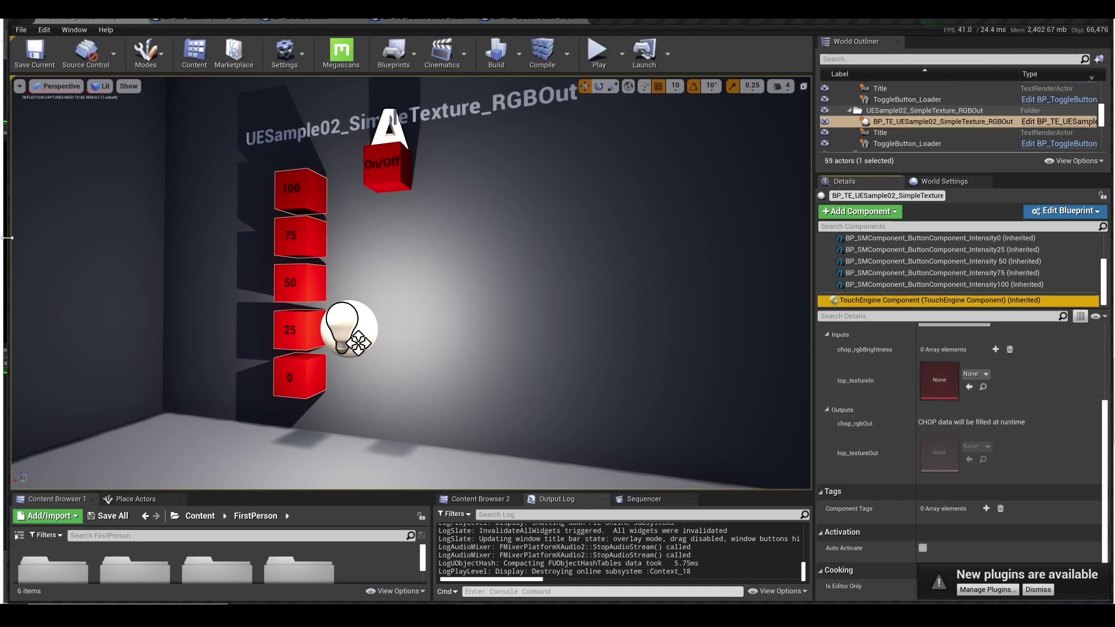
left_click_drag(7, 237, 535, 238)
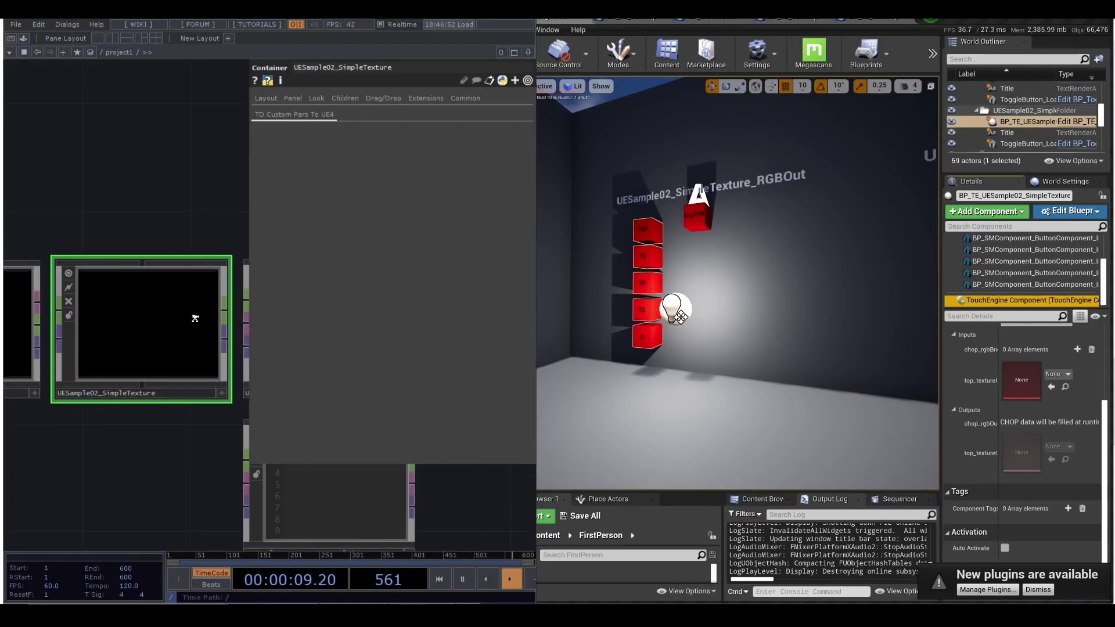
Step: Zoom and pan the UESample02_SimpleTexture network to timeslice1 and chop_rgbBrightness, and select Unreal's point light
scroll(139, 319, "up", 1)
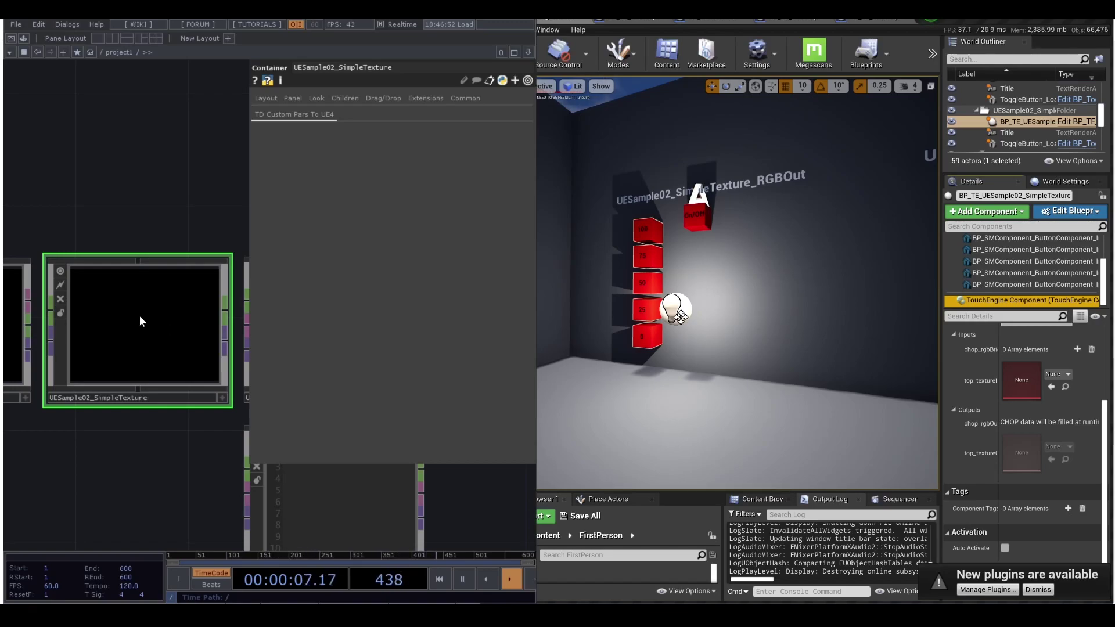
scroll(140, 315, "up", 3)
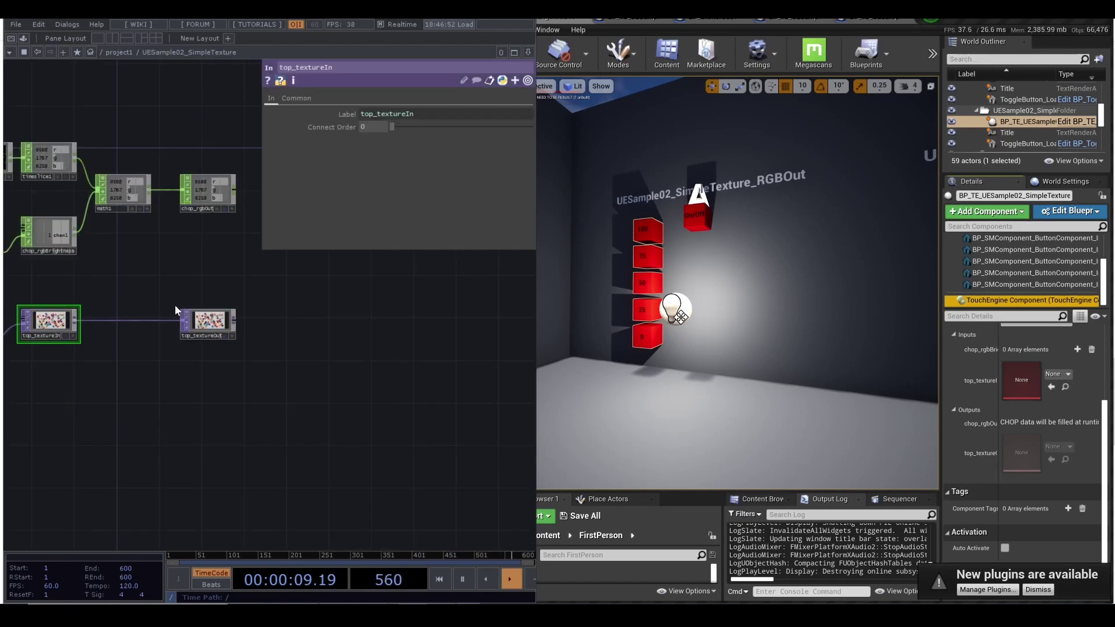
scroll(197, 259, "up", 3)
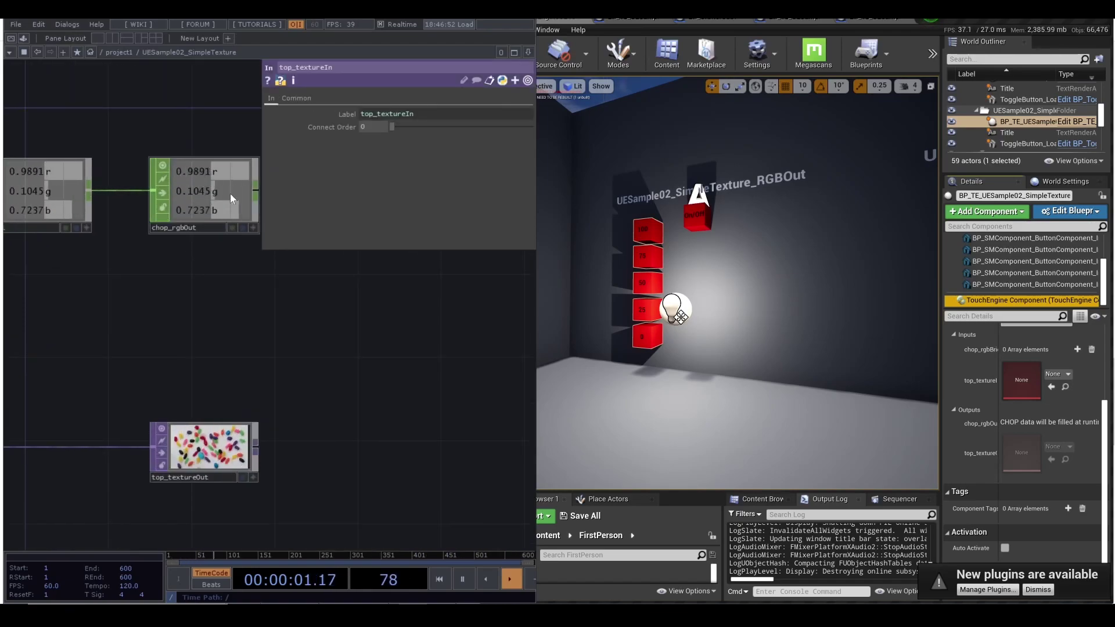
scroll(198, 294, "down", 1)
scroll(197, 294, "down", 2)
left_click_drag(198, 293, 281, 369)
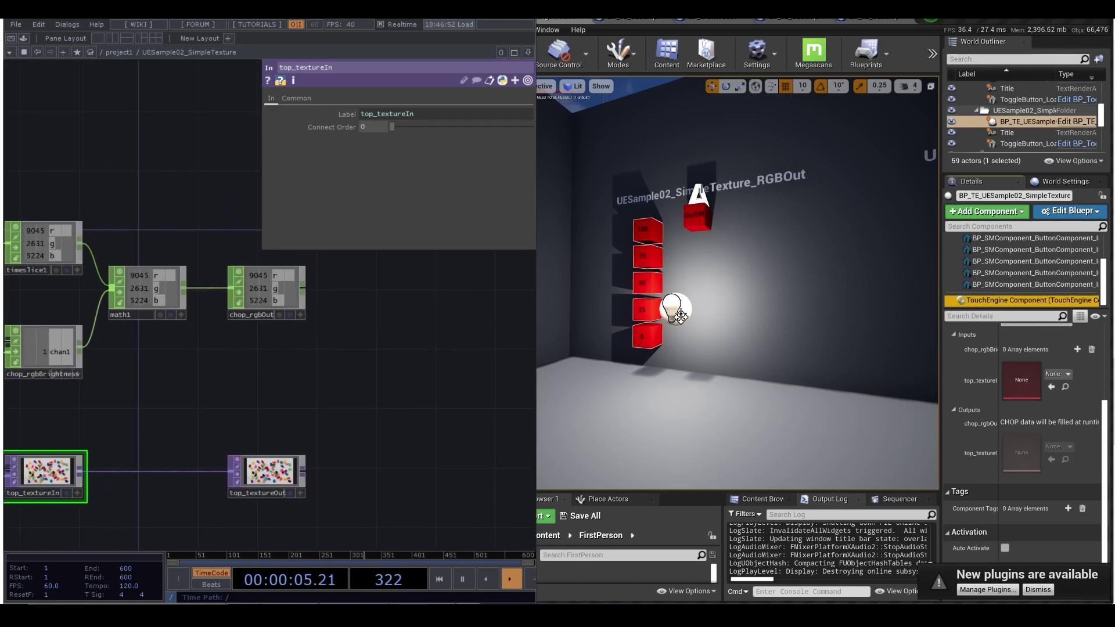
left_click(674, 307)
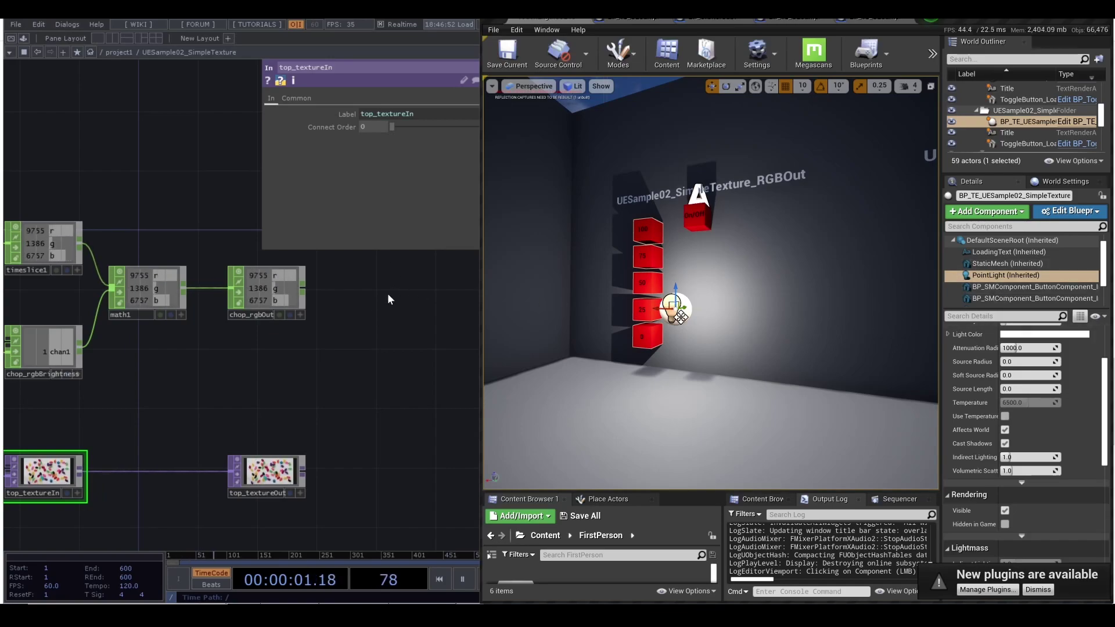
Step: Inspect the chop_rgbBrightness and math1 parameters, then maximize the Unreal editor again
middle_click_drag(64, 353, 258, 351)
left_click(258, 350)
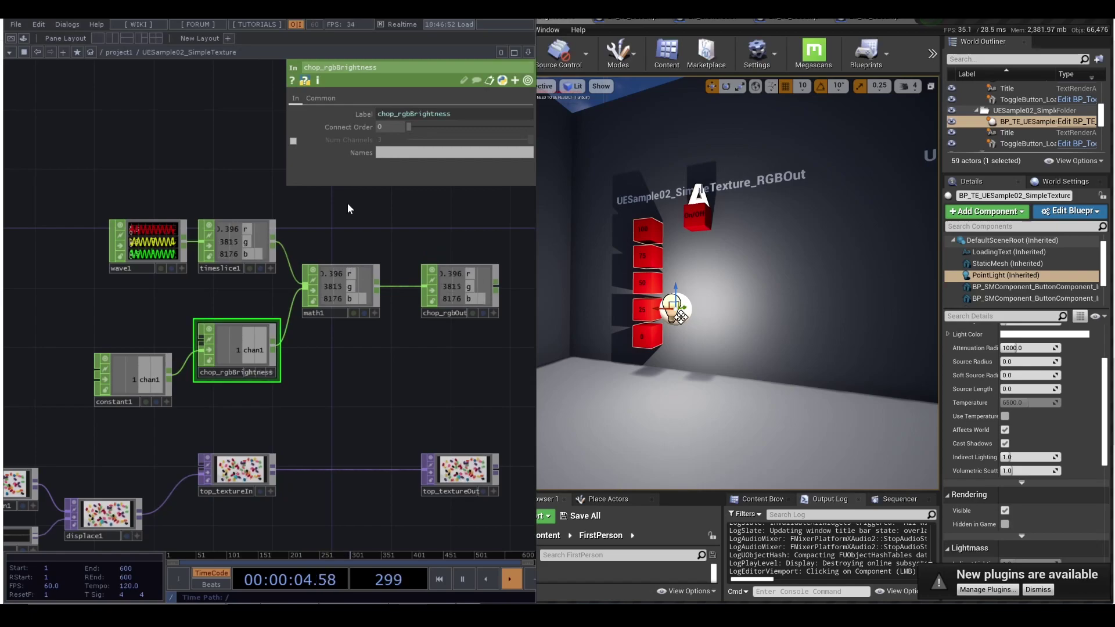
left_click(330, 298)
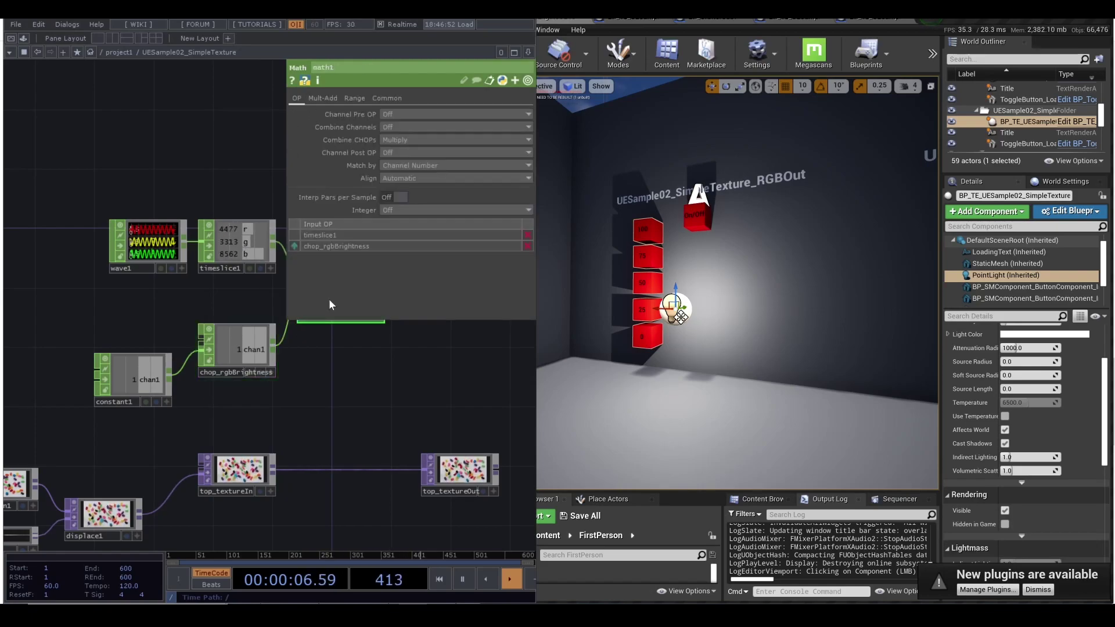
middle_click_drag(359, 382, 252, 395)
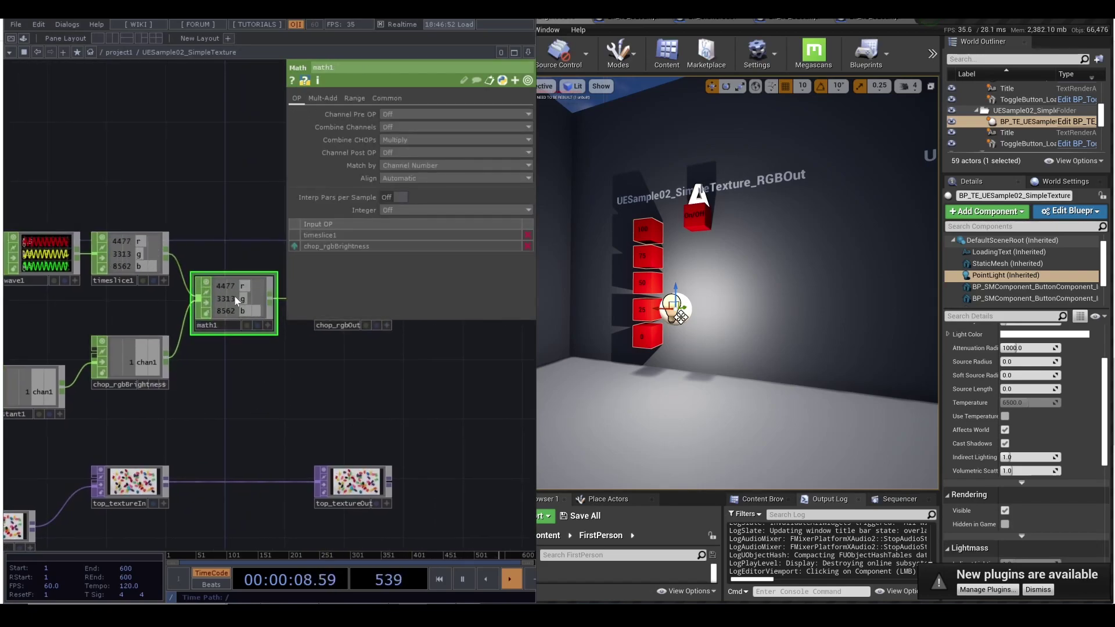
scroll(238, 287, "up", 2)
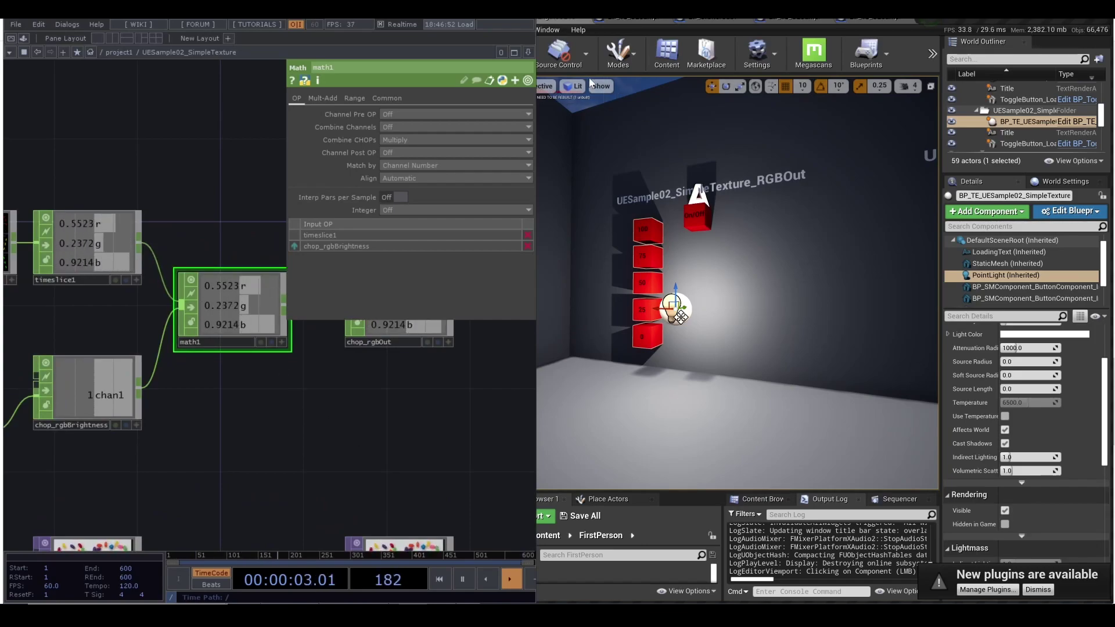
left_click(517, 311)
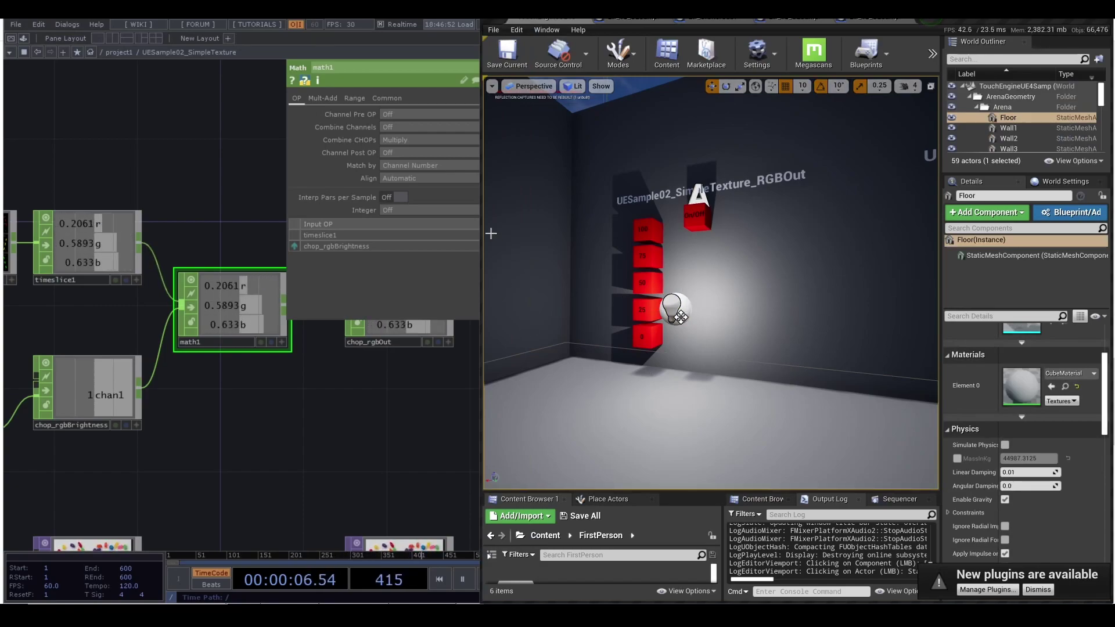
key("super+Up")
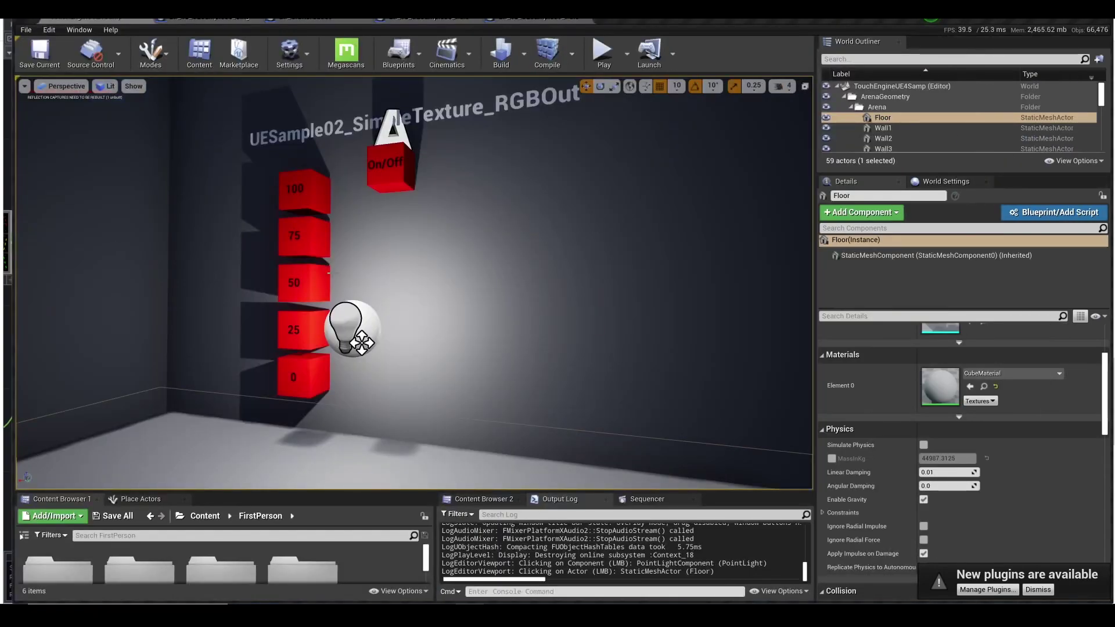
Step: Open the RGBOut actor's Blueprint editor on its Event Graph showing the Get Channel by Name nodes
left_click(355, 303)
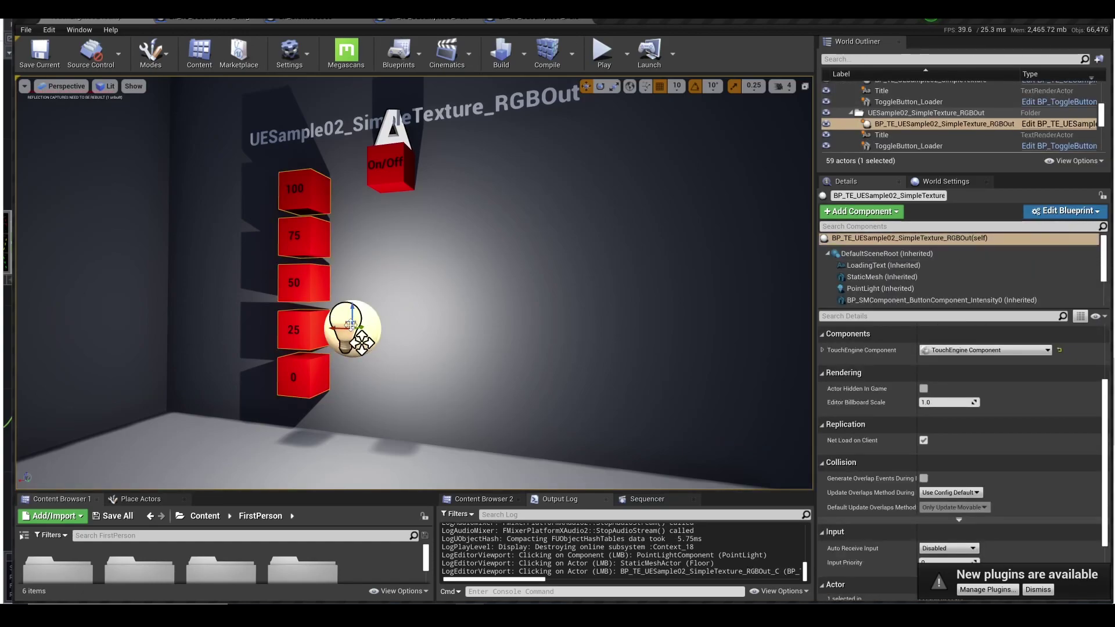
left_click(1068, 213)
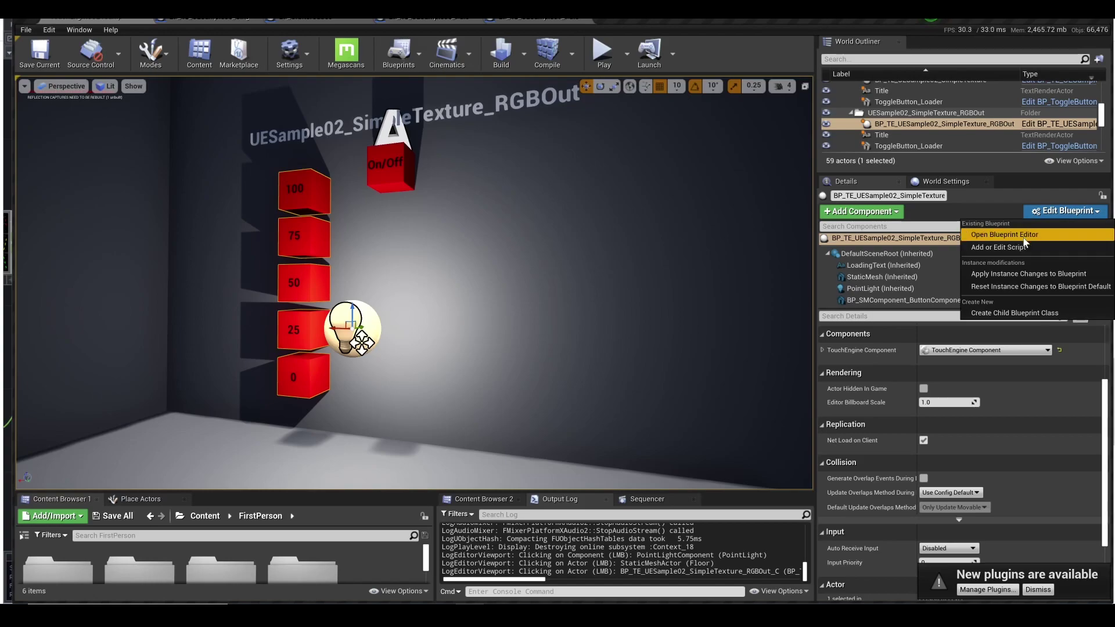
left_click(988, 226)
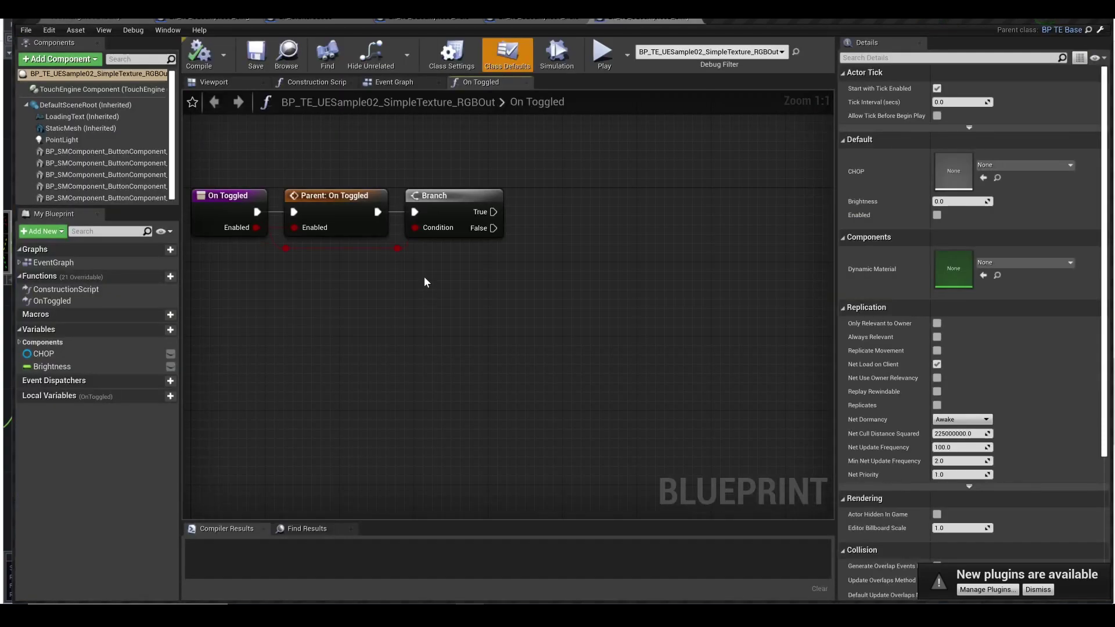
left_click(382, 82)
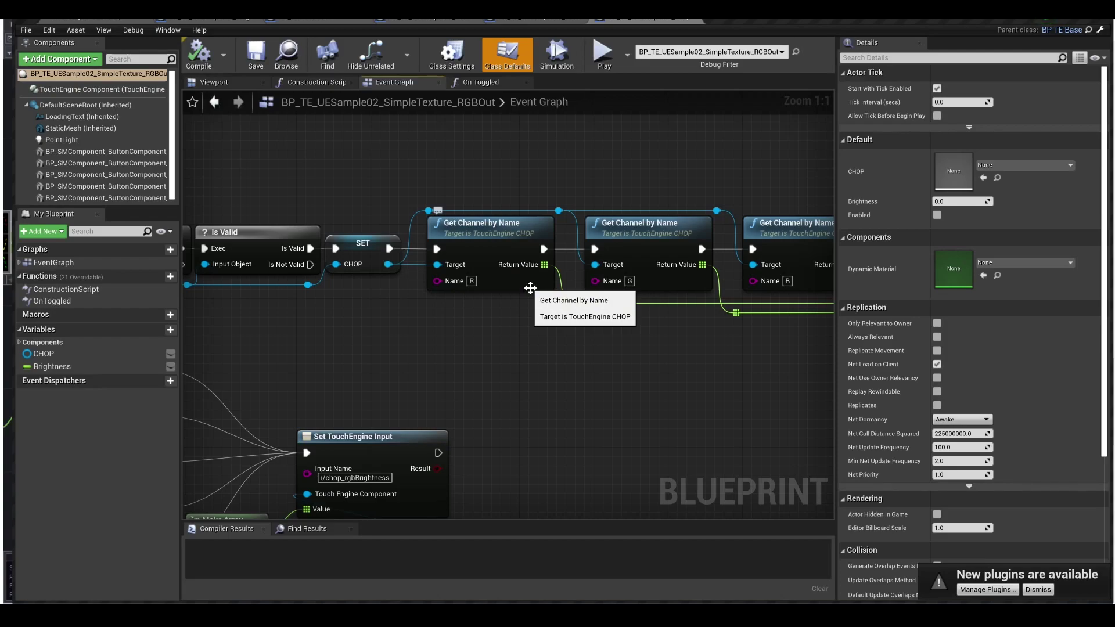
Step: Compare the TouchDesigner network beside the Blueprint, then go back to the Blueprint editor
key("alt+Tab")
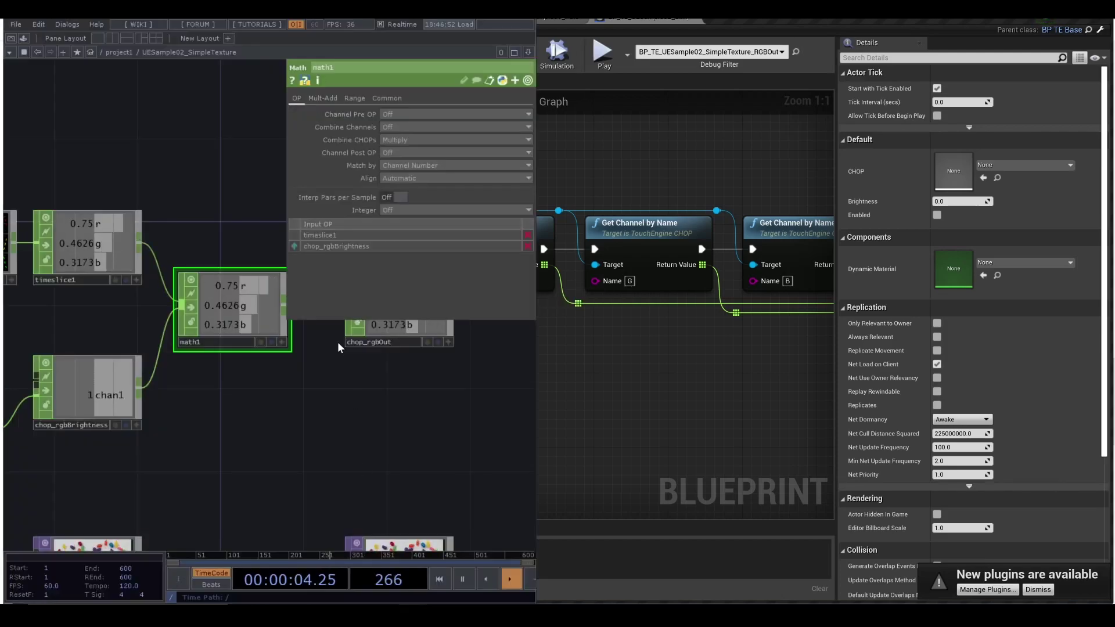
scroll(240, 308, "up", 3)
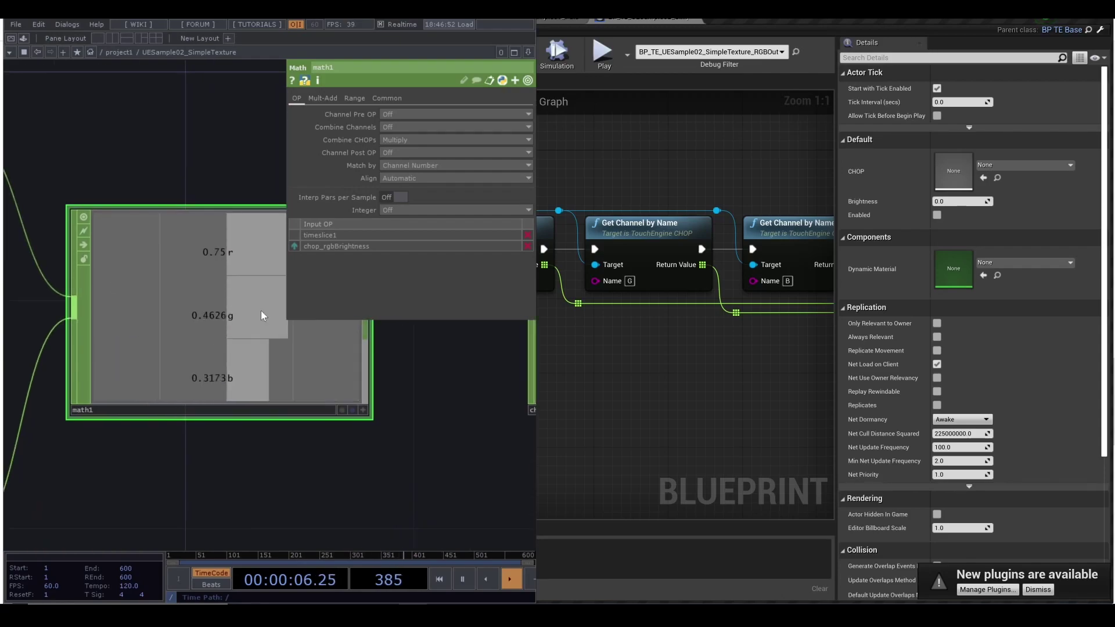
left_click(587, 421)
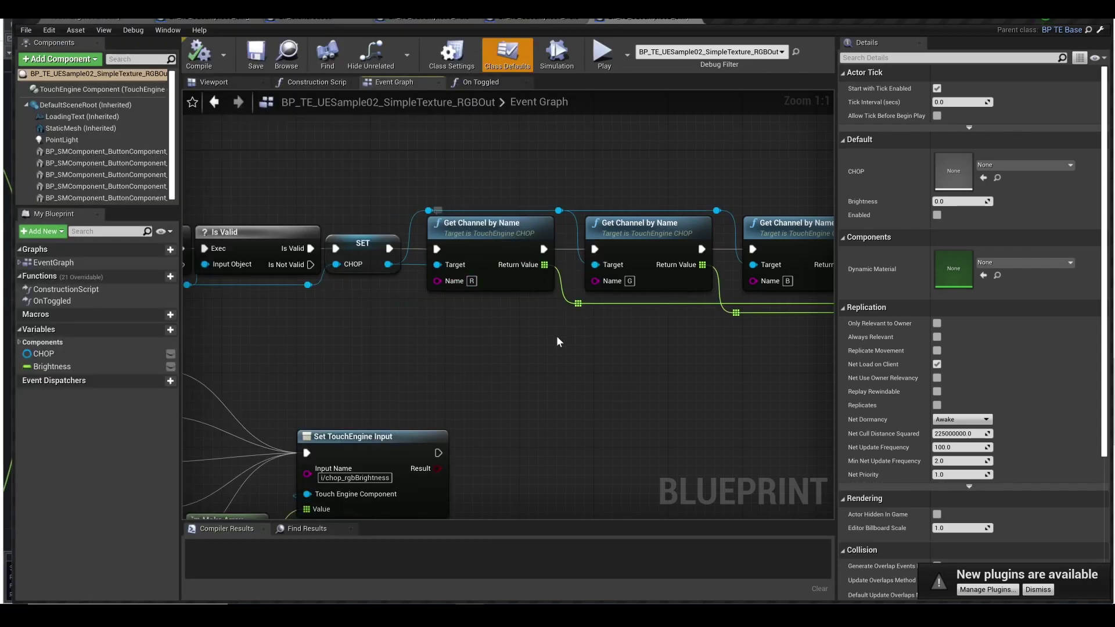
Step: Trace the channel nodes through GET and Make Color into Set Light Color, then return to the level
right_click_drag(581, 356, 453, 344)
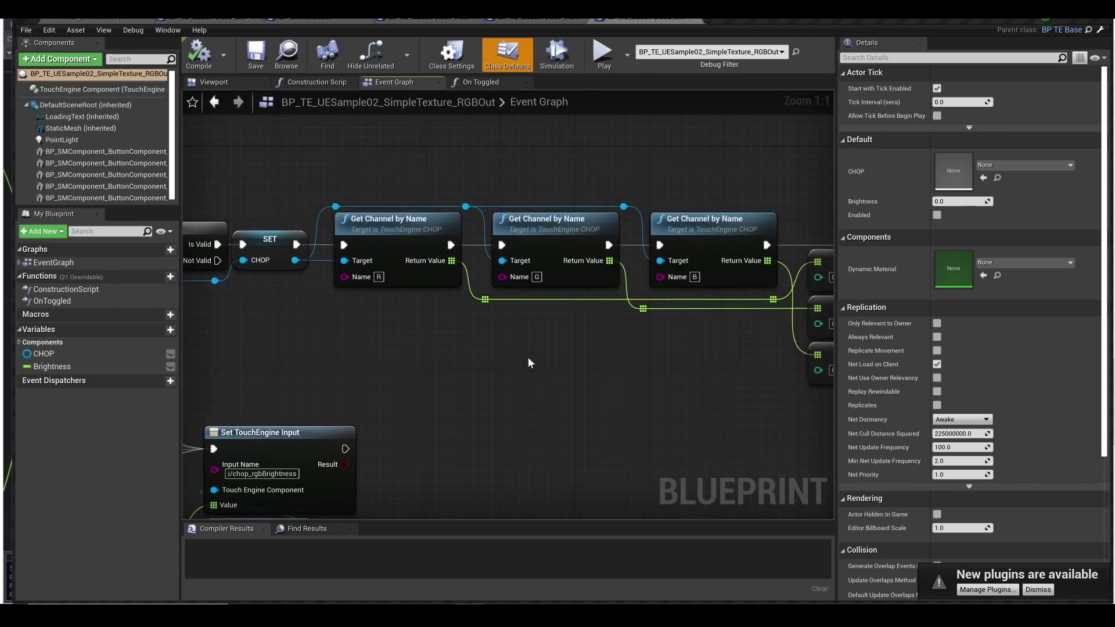
right_click_drag(536, 361, 325, 351)
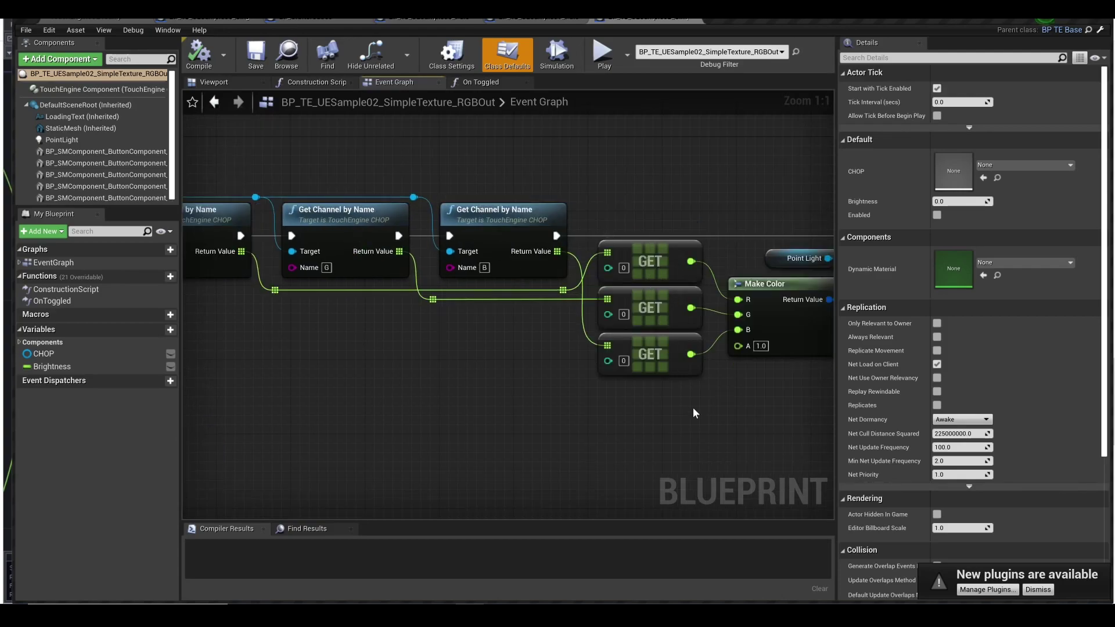
right_click_drag(696, 413, 539, 417)
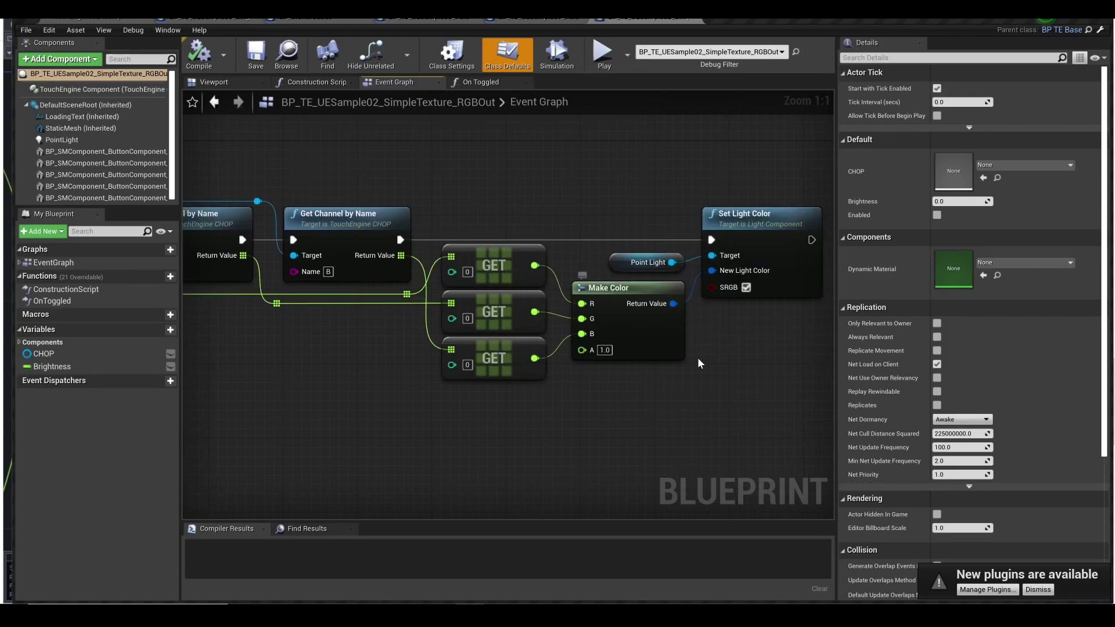
right_click_drag(682, 297, 543, 307)
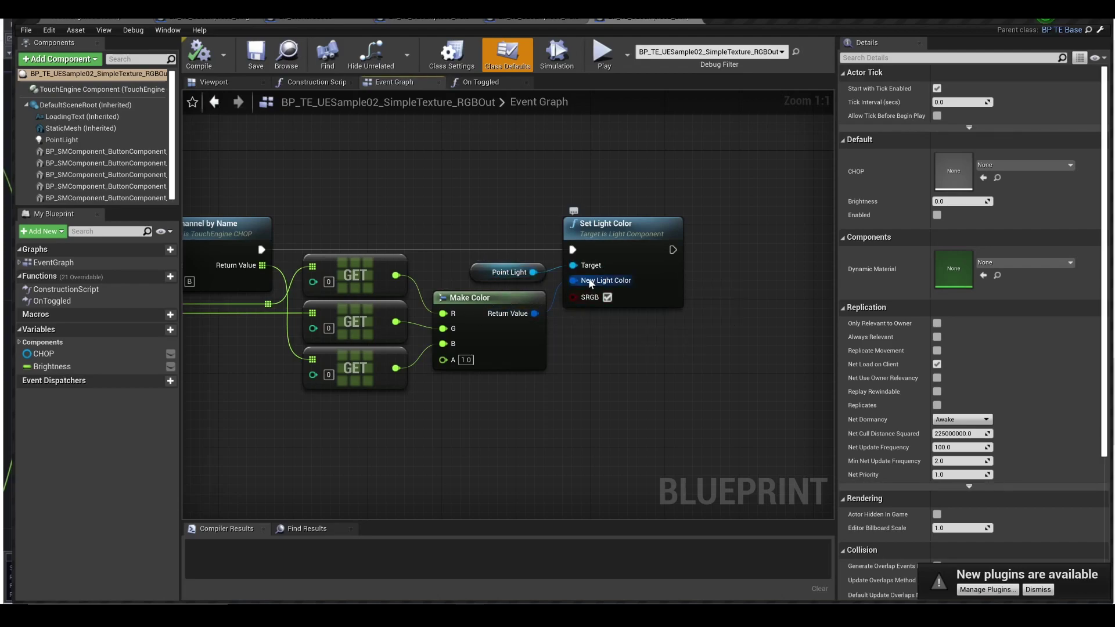
left_click(110, 16)
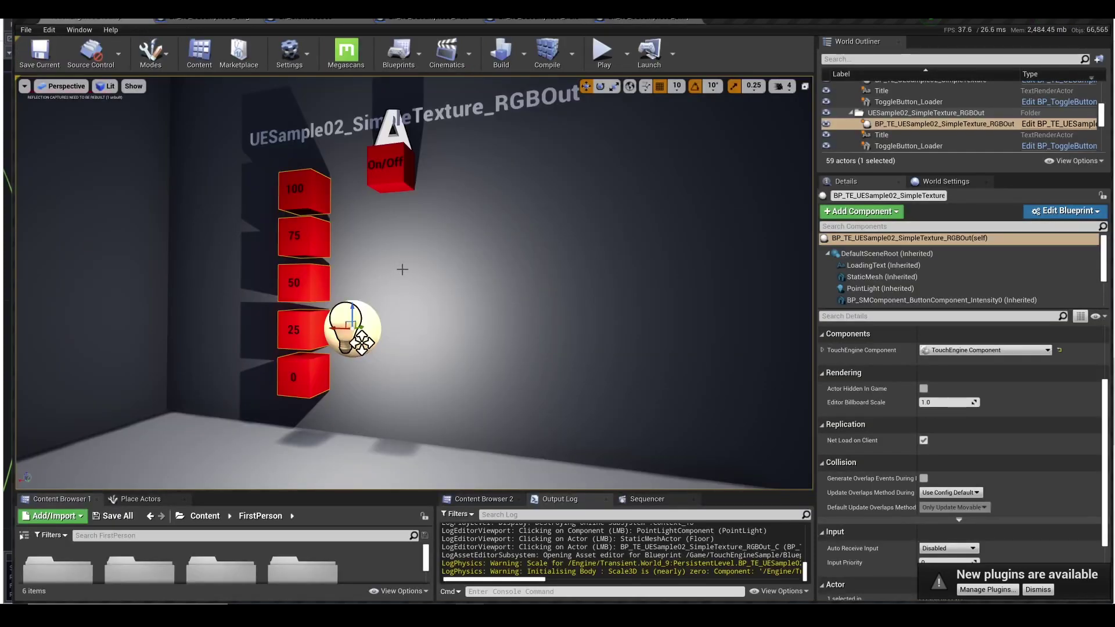
key("alt+p")
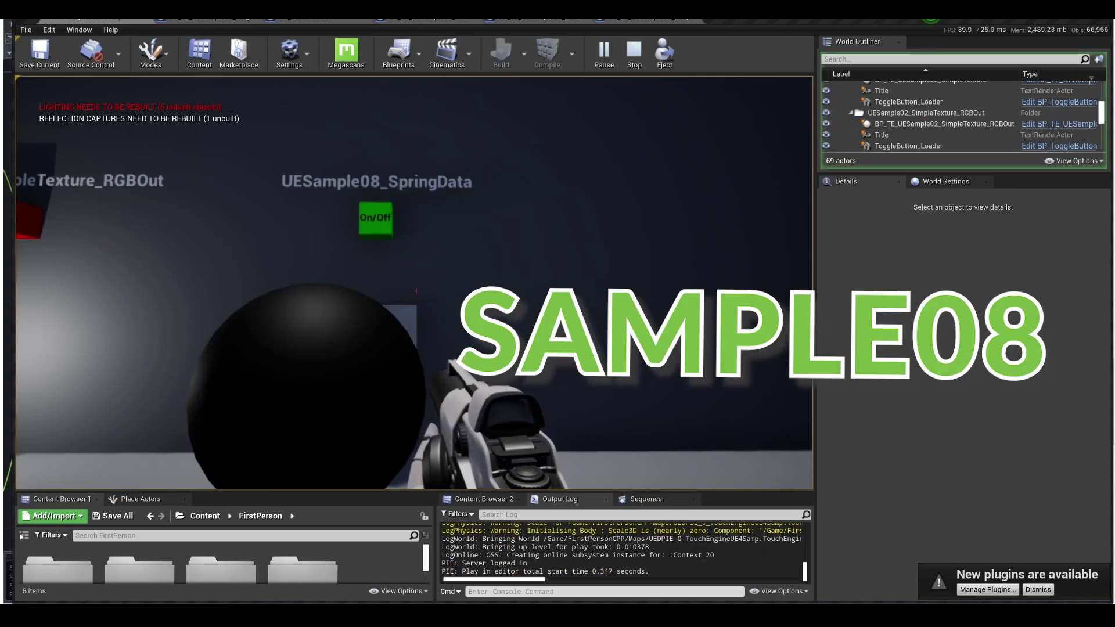
mouse_move(417, 291)
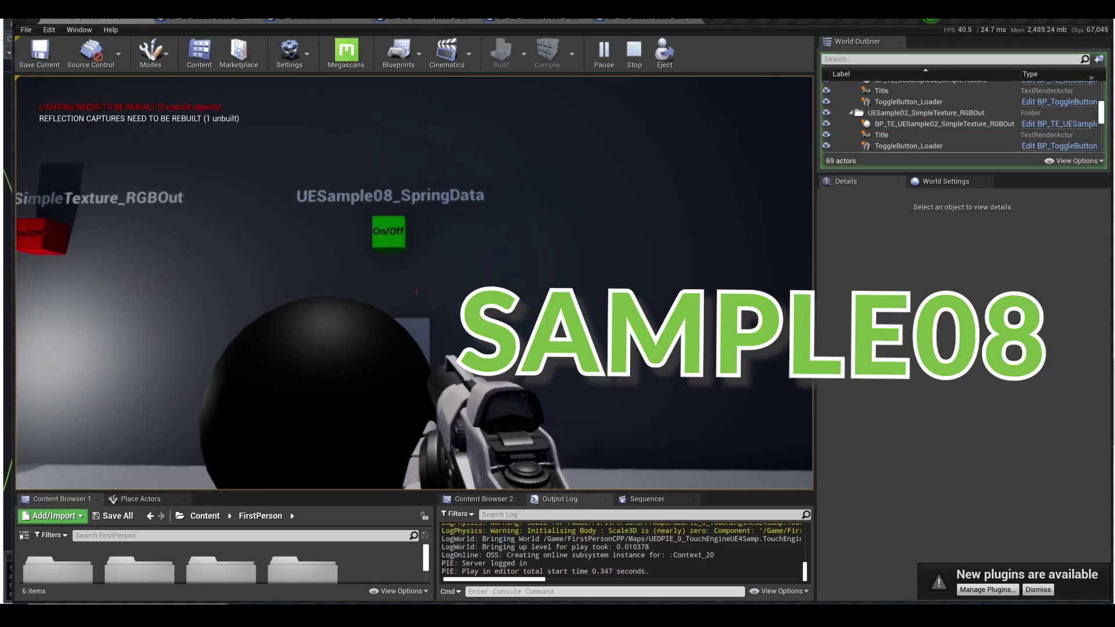
key("s")
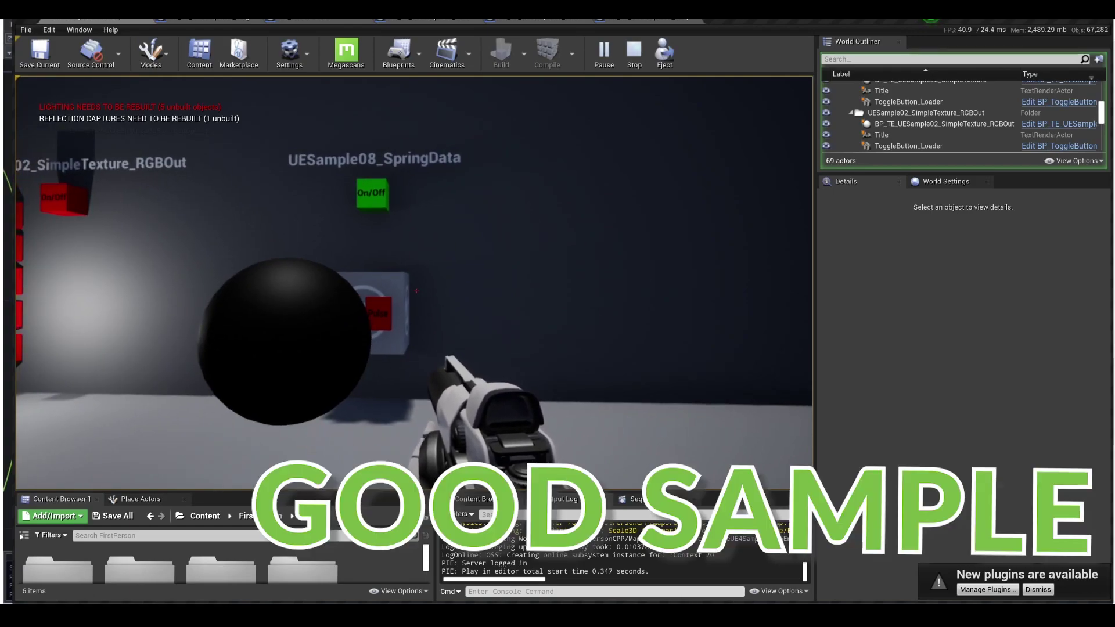
key("d")
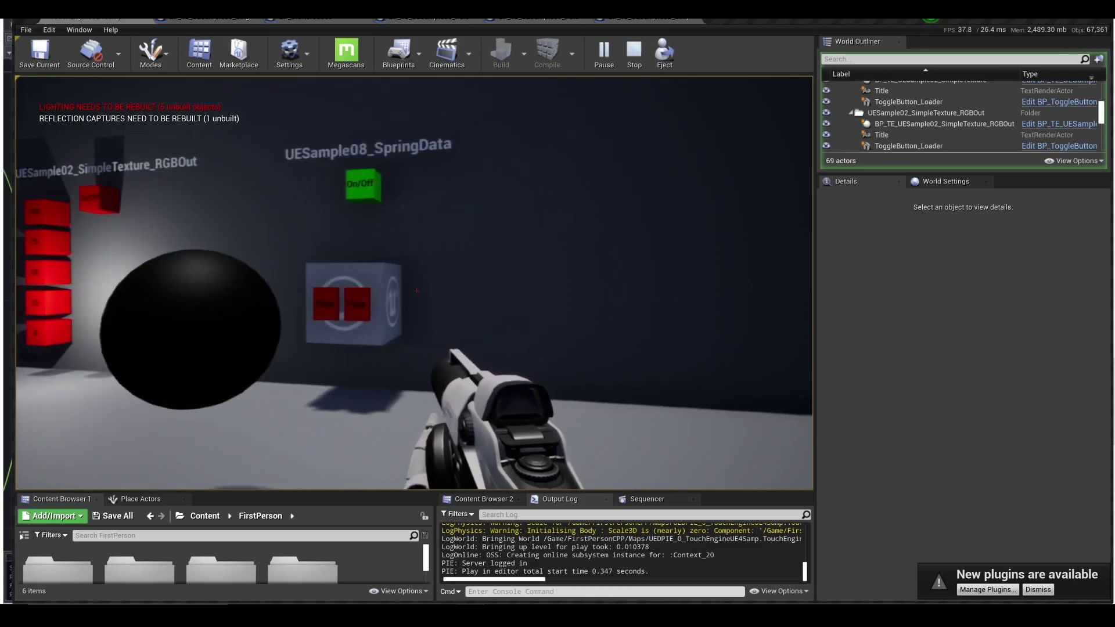
key("a")
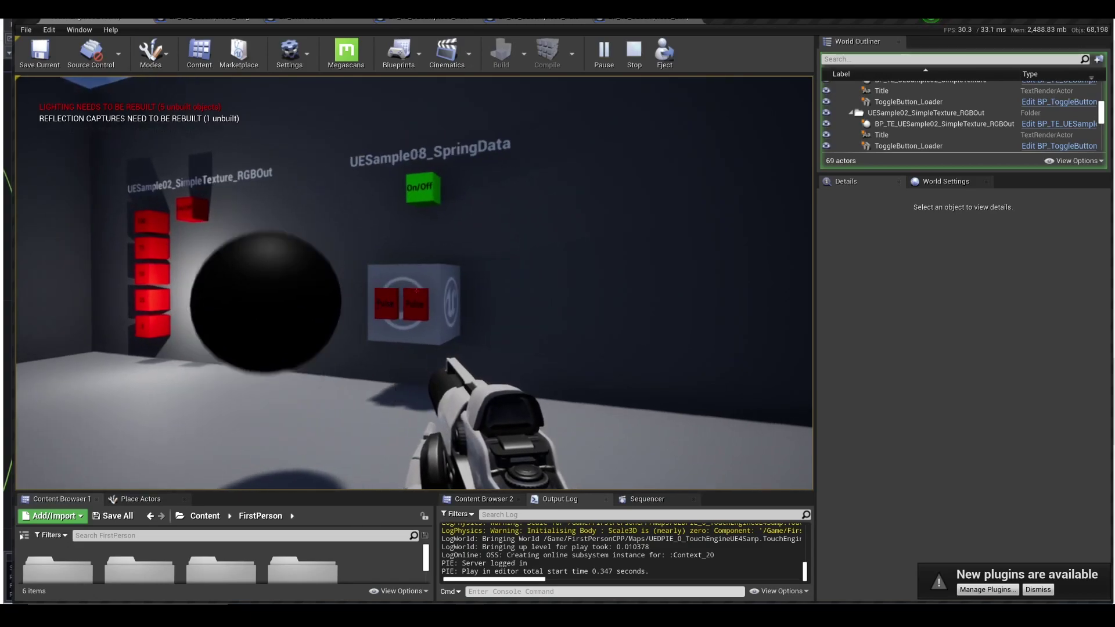
left_click(416, 290)
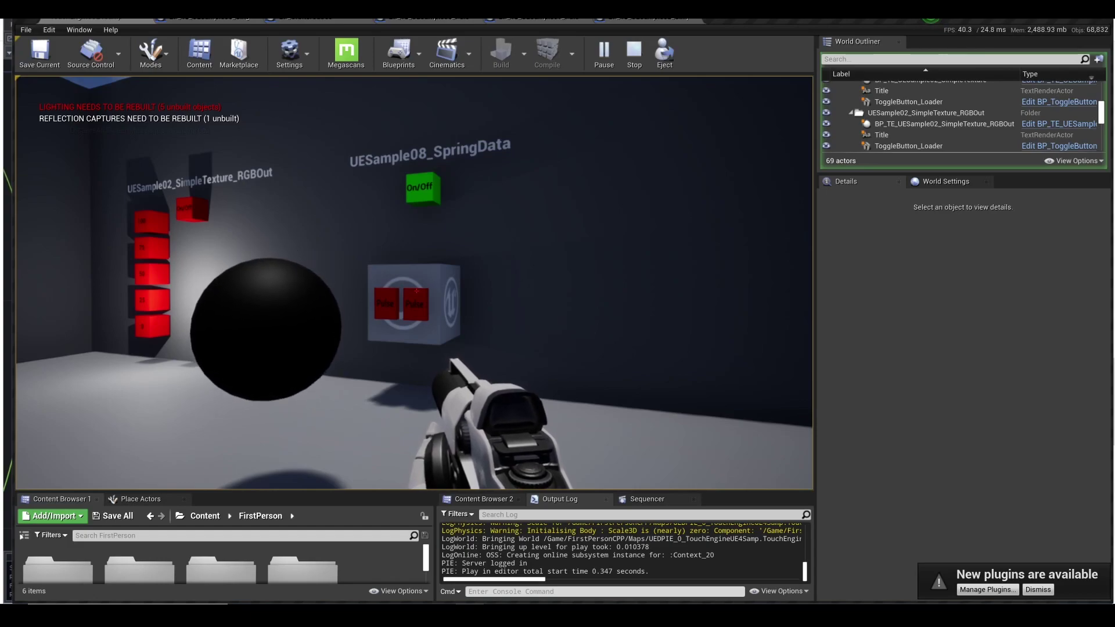
key("Escape")
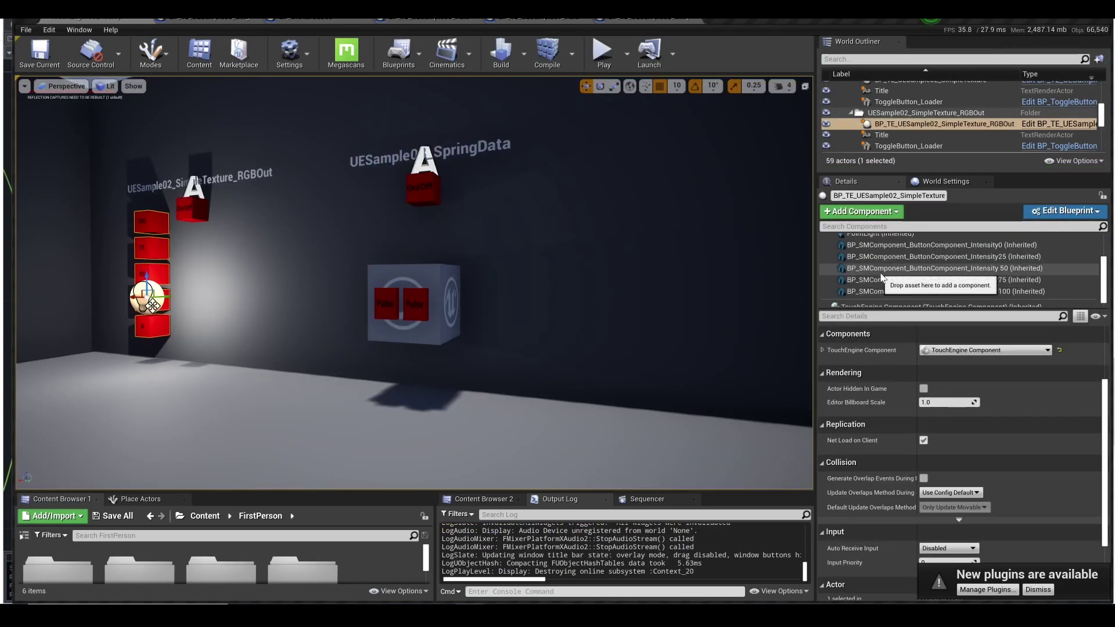
Step: Show the RGBOut TouchEngine Component's inputs and outputs, then select the SpringData cube
scroll(874, 293, "down", 1)
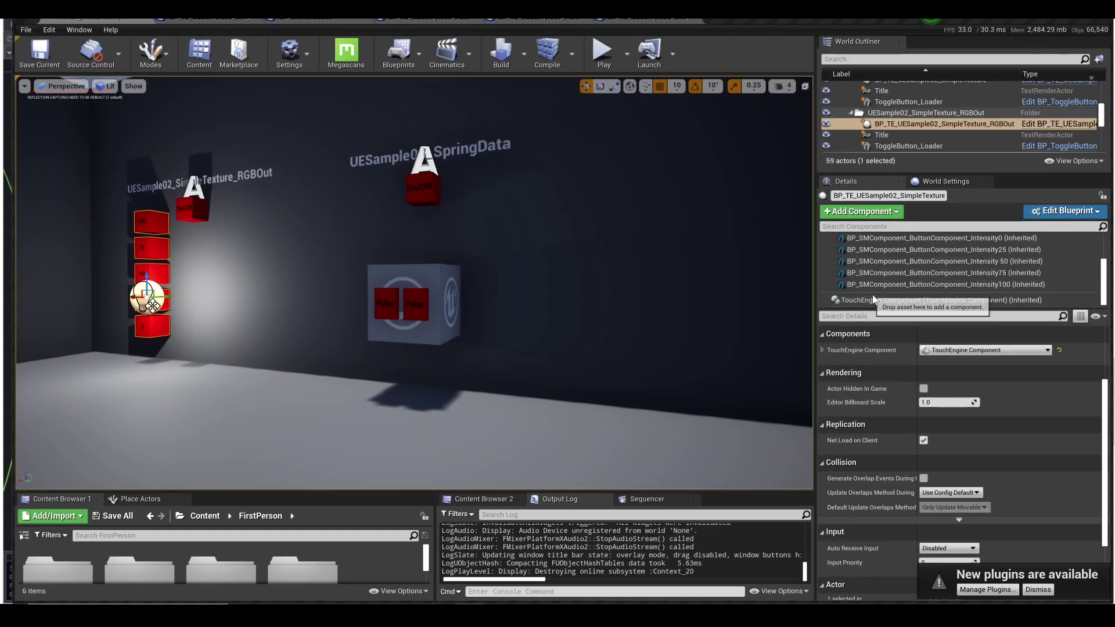
left_click(869, 301)
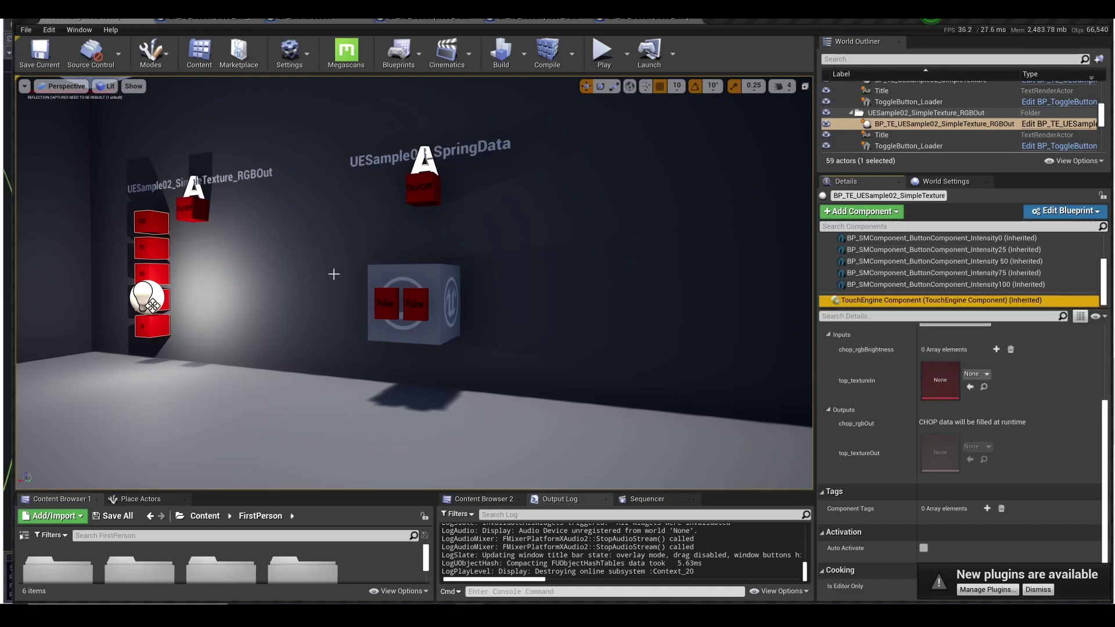
left_click(395, 284)
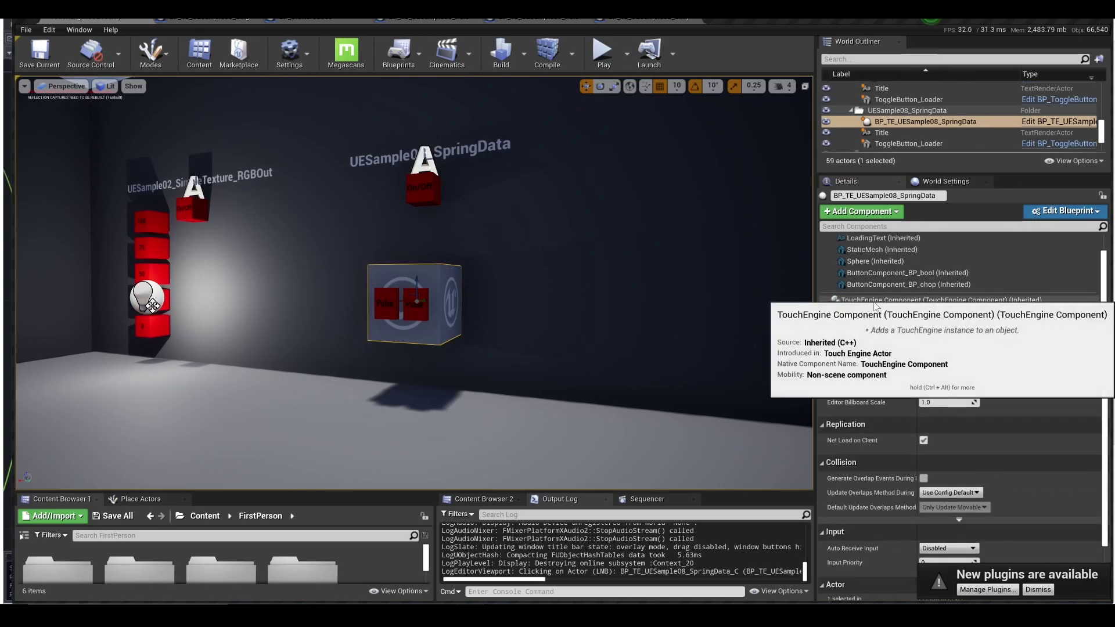
Step: Show the SpringData TouchEngine Component's parameters, with TouchDesigner revealed alongside Unreal
left_click(902, 301)
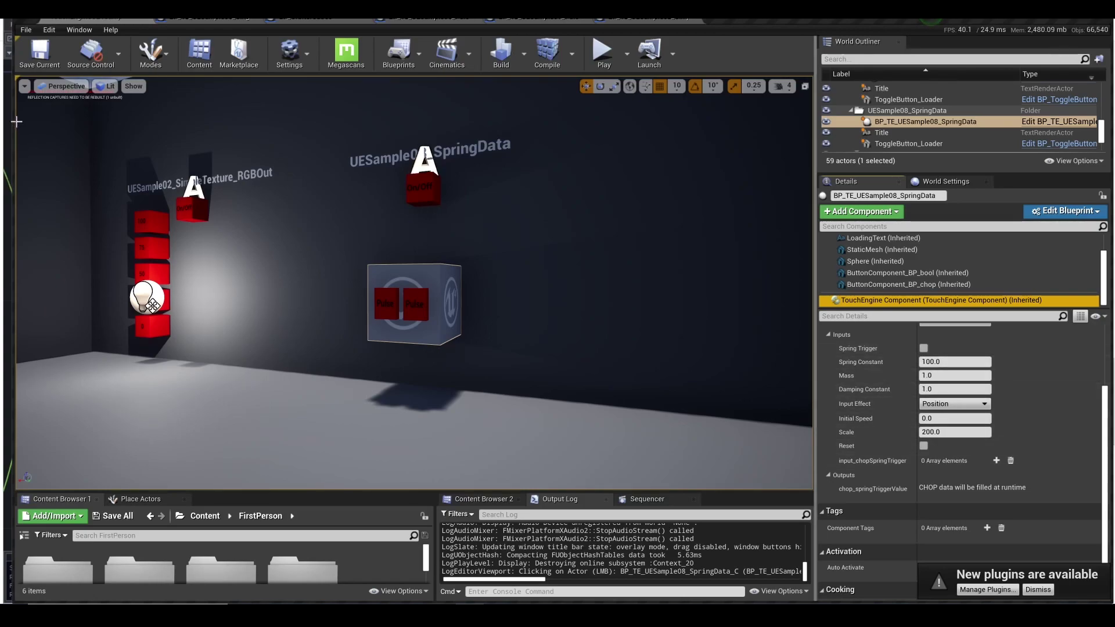
left_click_drag(16, 121, 535, 121)
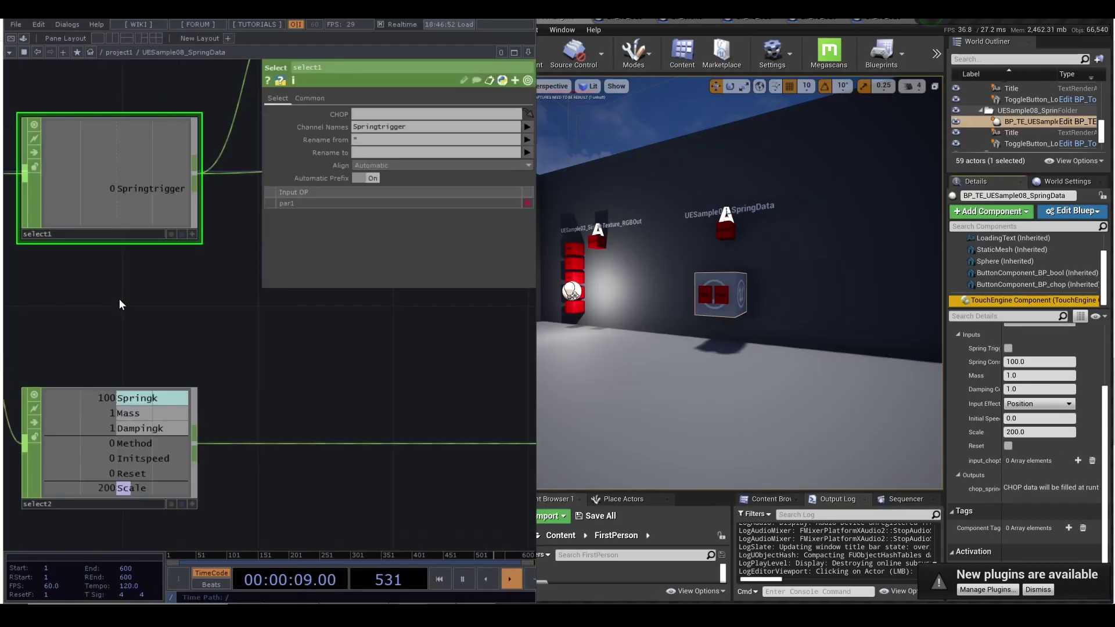
Step: Go up to project1, enter UESample08_SpringData, and pan toward the spring nodes
key("u")
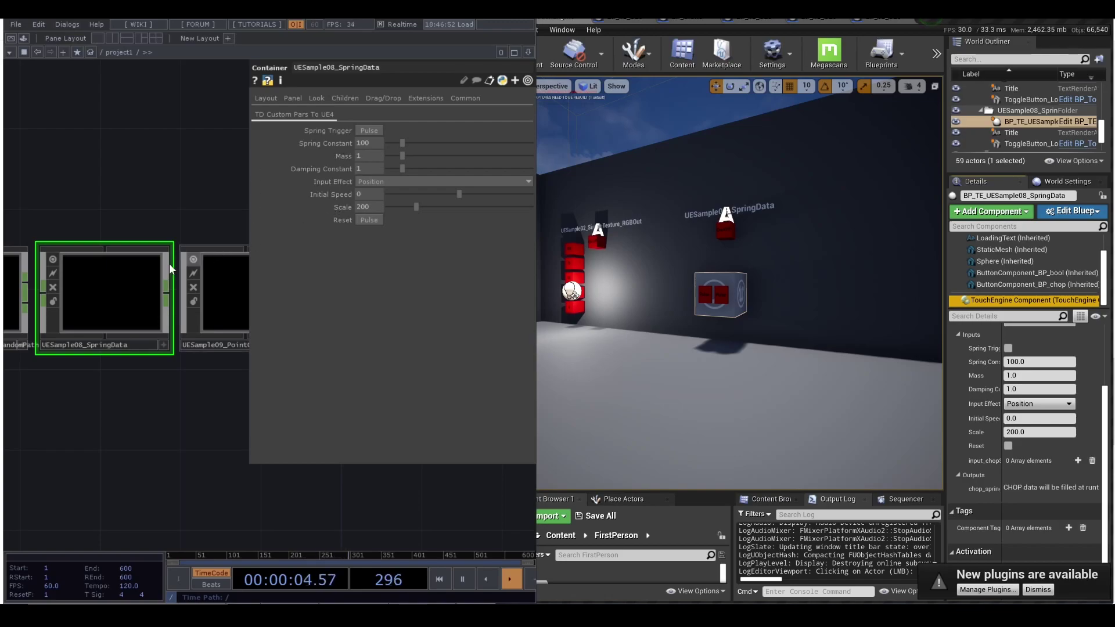
double_click(118, 303)
scroll(142, 317, "down", 5)
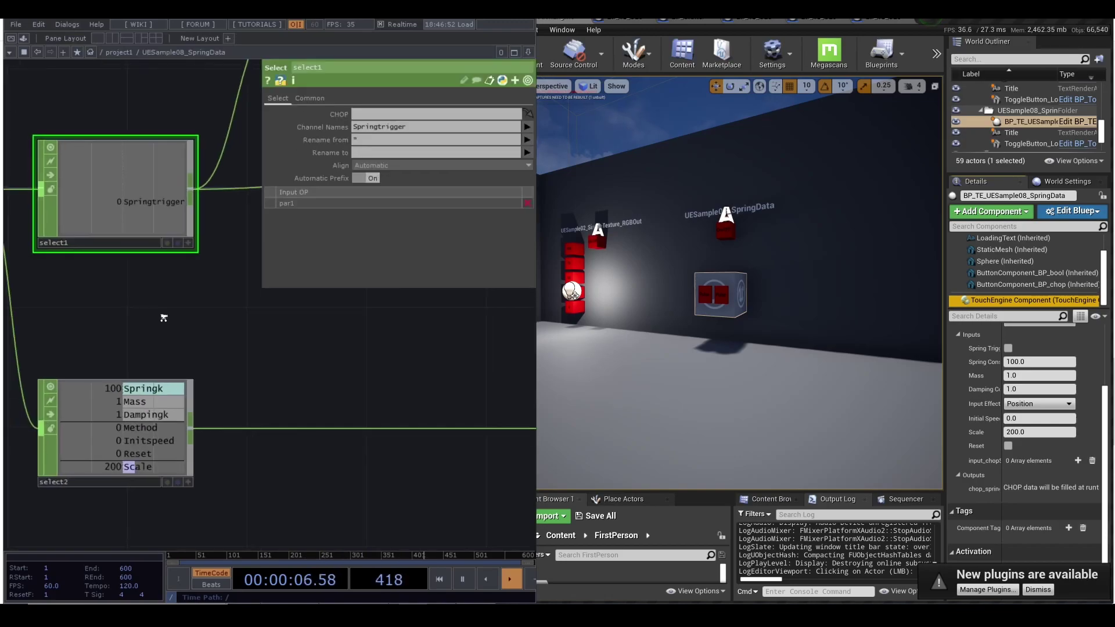
mouse_move(242, 319)
left_mouse_down()
mouse_move(337, 360)
mouse_move(151, 349)
left_mouse_up()
Step: Inspect spring1's spring settings, then go back up to the project1 level
left_click(156, 256)
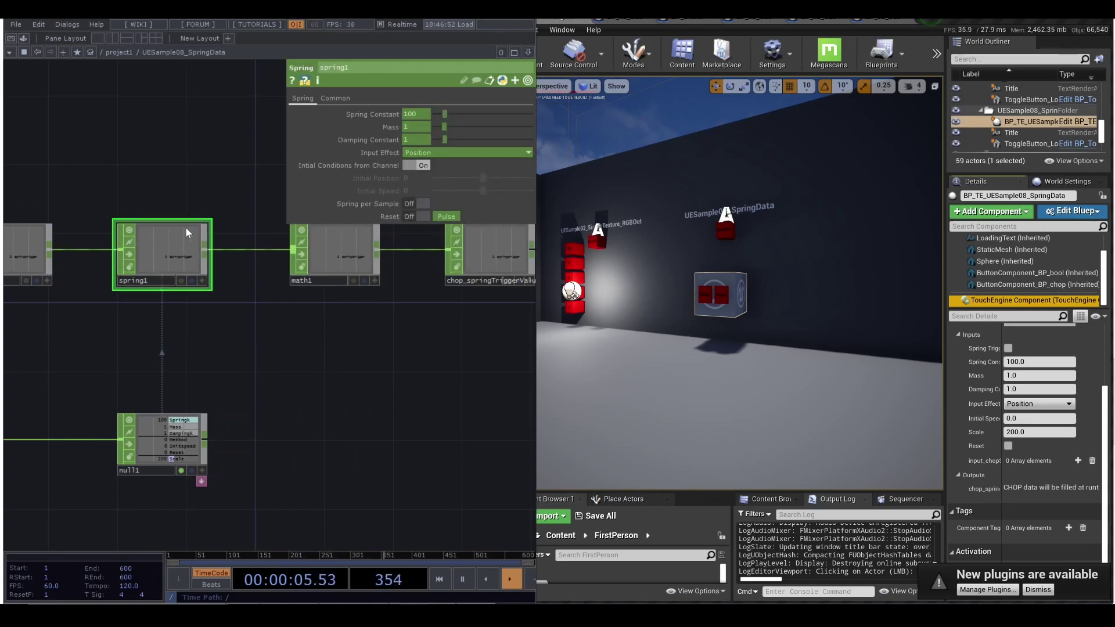
scroll(186, 236, "up", 3)
scroll(155, 254, "up", 3)
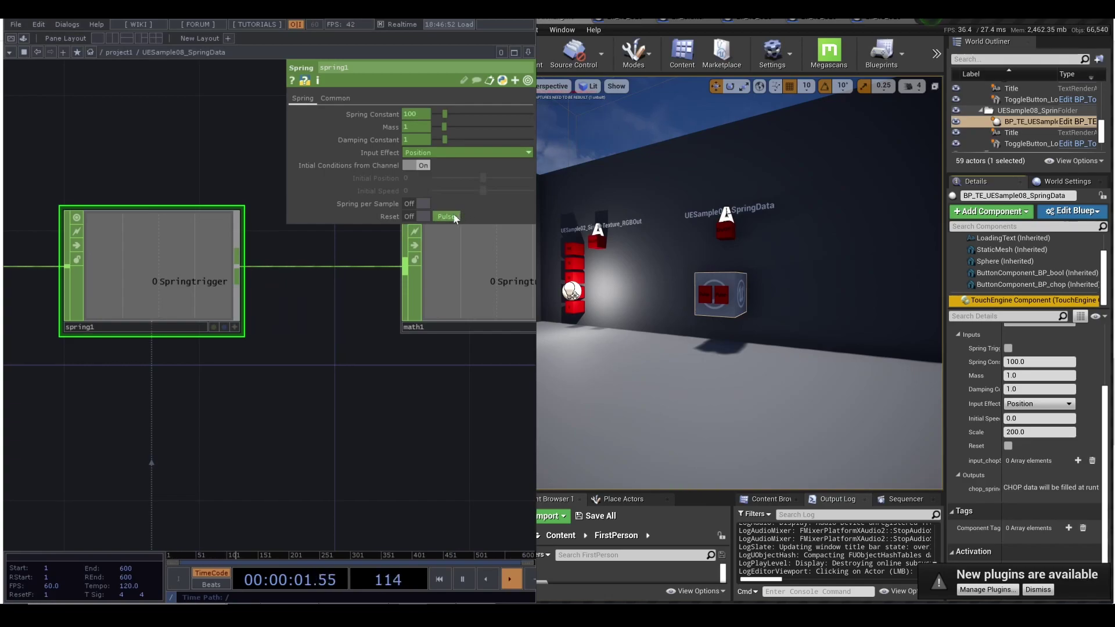
scroll(199, 258, "down", 3)
scroll(199, 258, "down", 2)
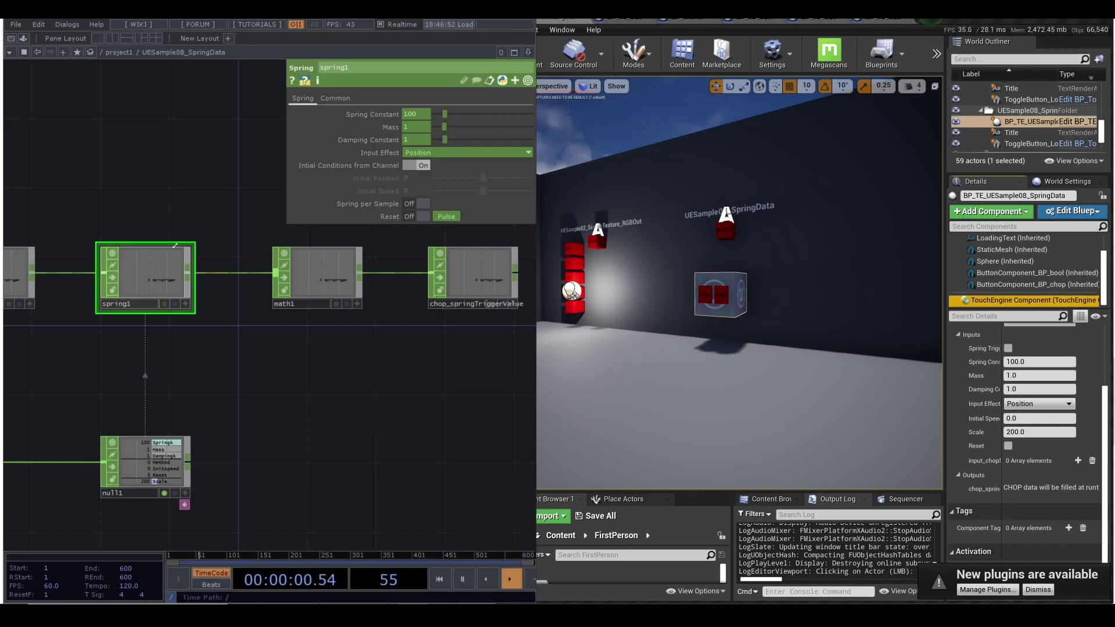
left_click_drag(298, 378, 266, 380)
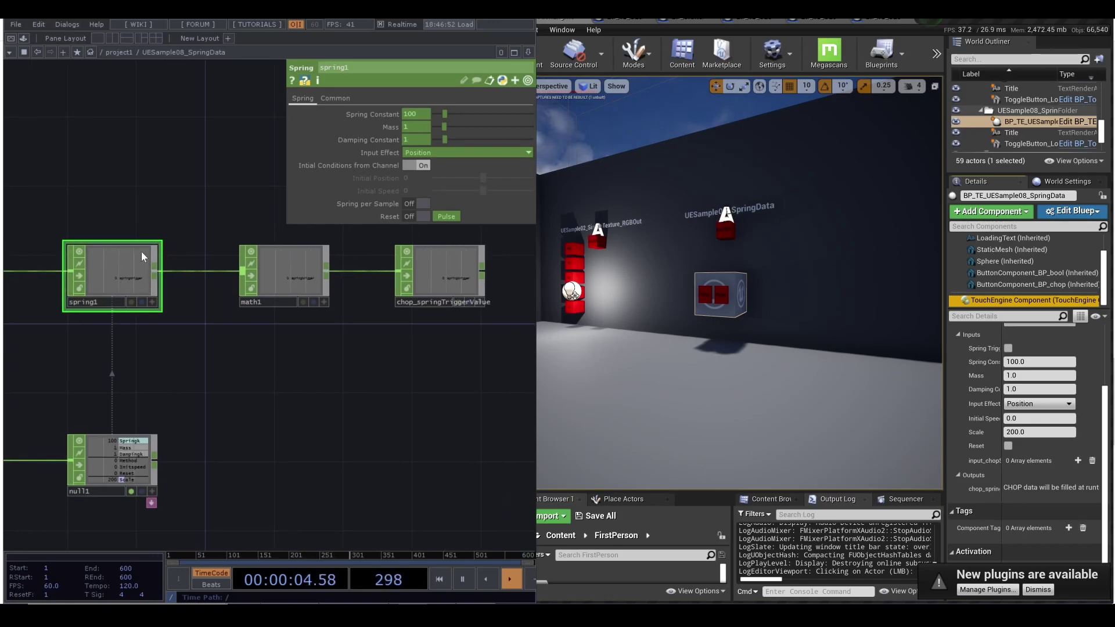
key("u")
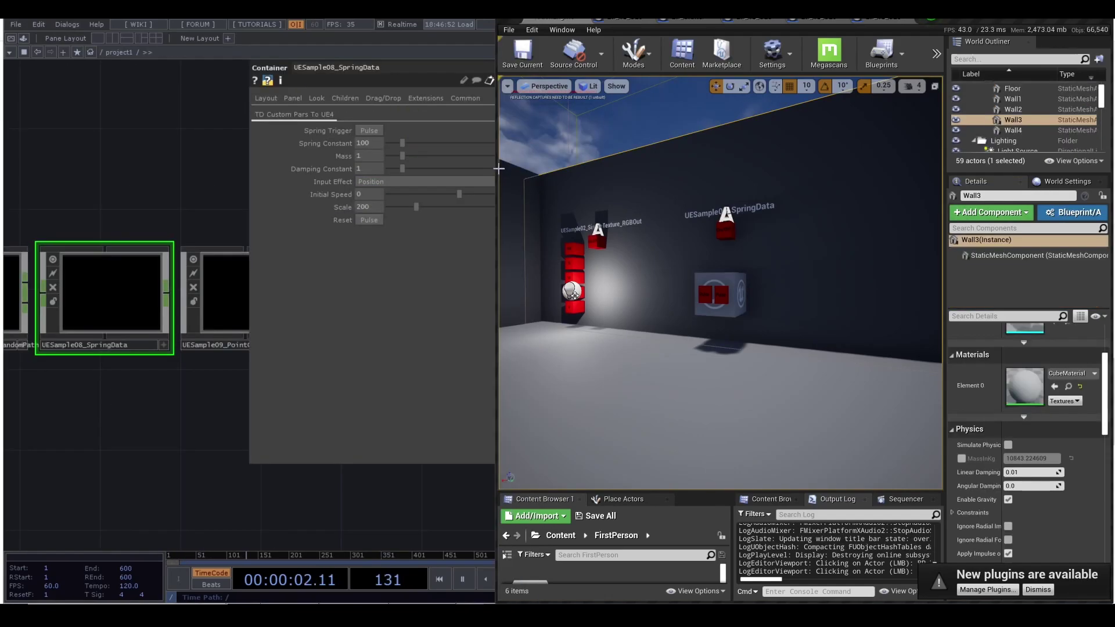
Step: Widen Unreal over TouchDesigner and open the SpringData cube's Blueprint
left_click_drag(496, 166, 17, 168)
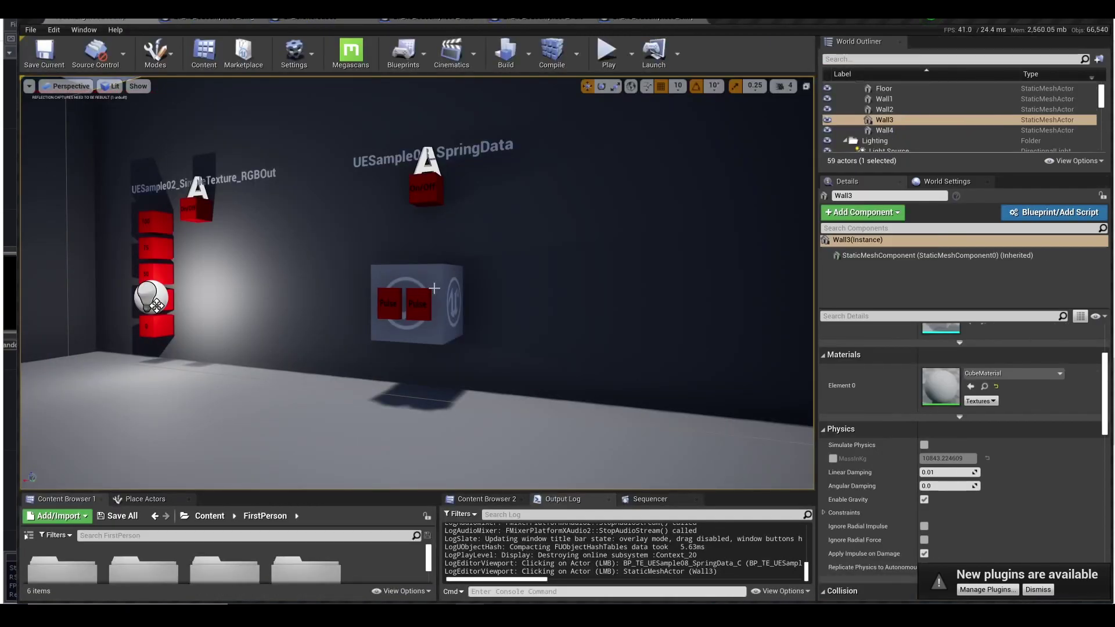
left_click(423, 281)
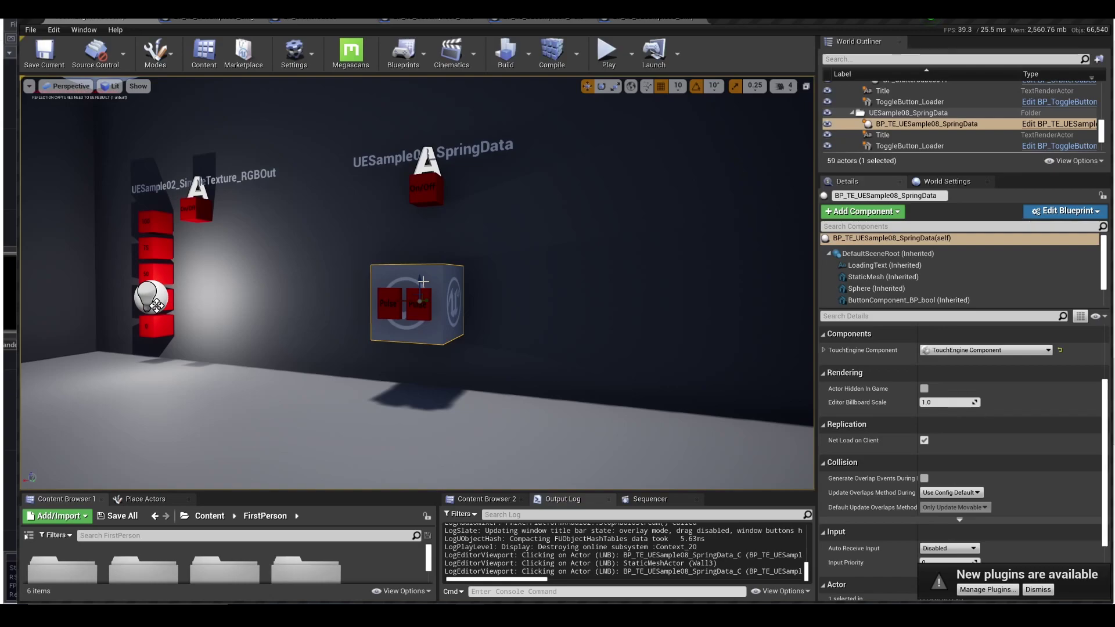
double_click(423, 282)
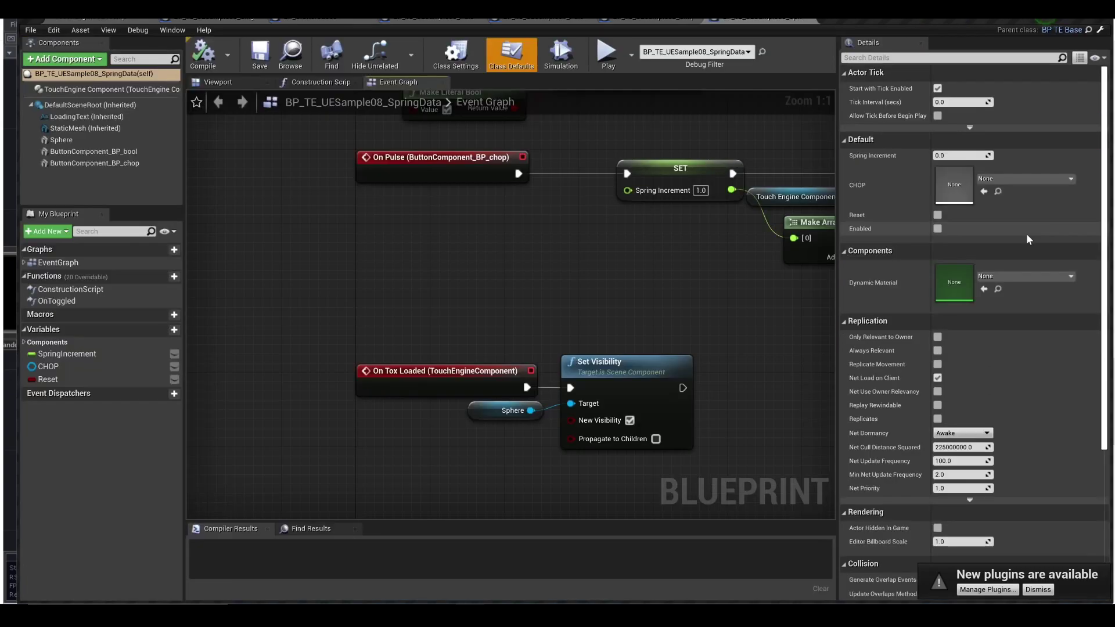
Step: Zoom and pan the Event Graph from the Get Channel chain to SetRelativeLocation
scroll(467, 275, "down", 1)
scroll(467, 275, "down", 1)
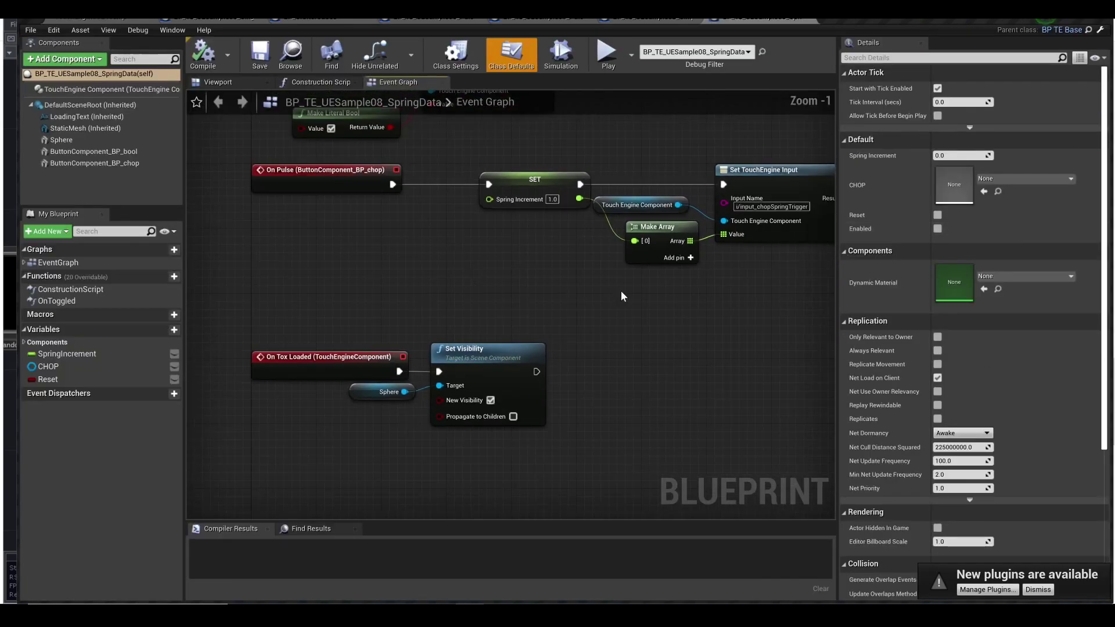
scroll(622, 291, "down", 1)
scroll(493, 293, "down", 1)
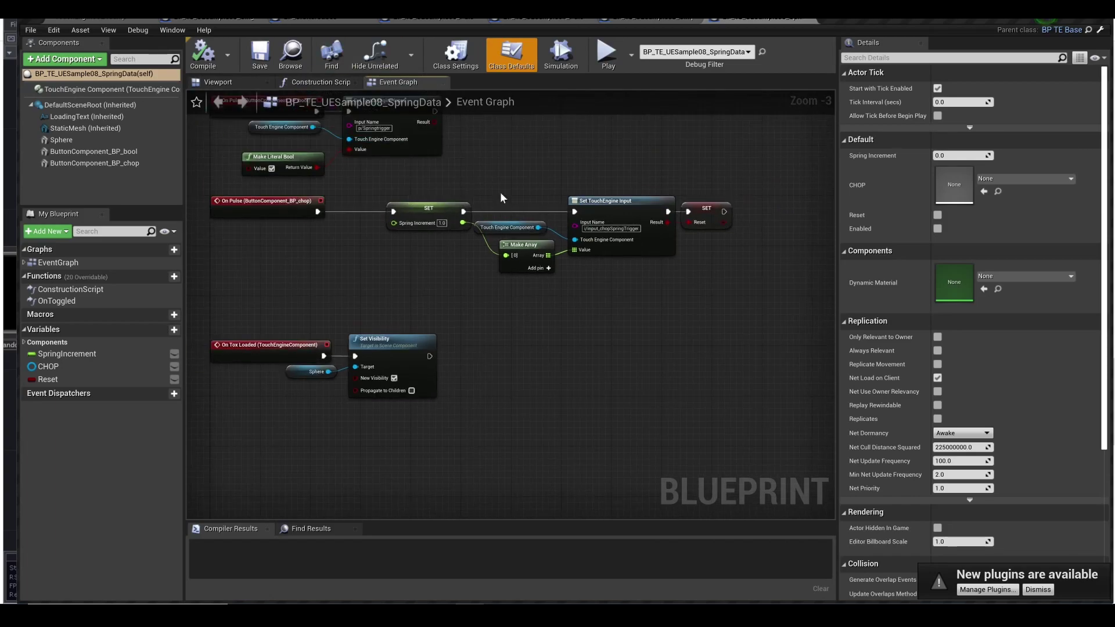
scroll(532, 174, "up", 3)
mouse_move(716, 290)
right_mouse_down()
mouse_move(677, 324)
mouse_move(497, 316)
right_mouse_up()
scroll(602, 260, "down", 1)
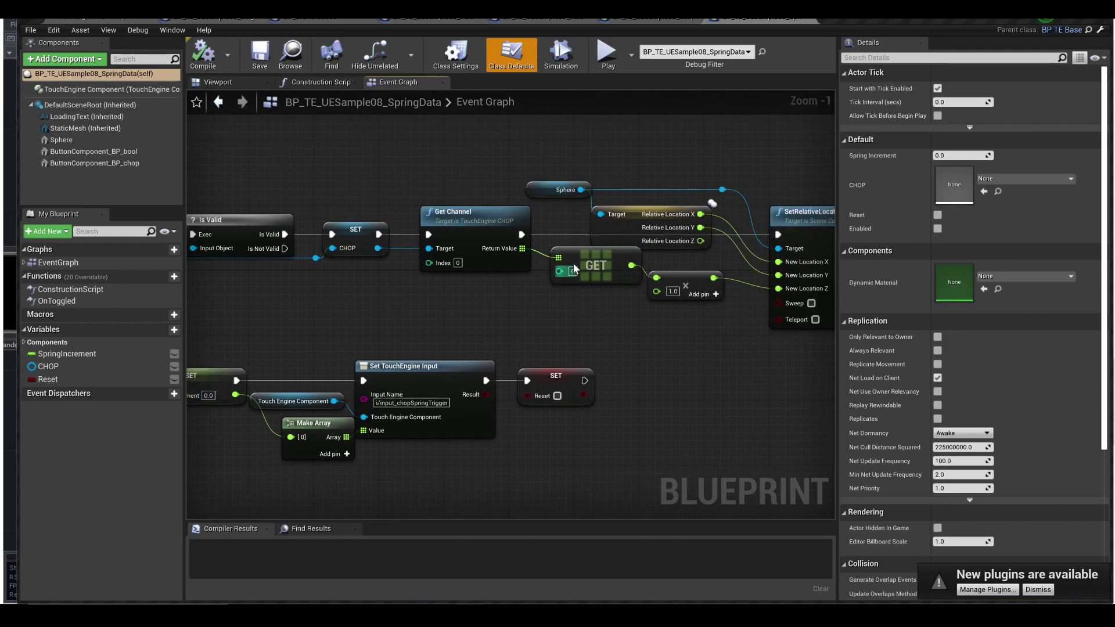
right_click_drag(602, 260, 479, 256)
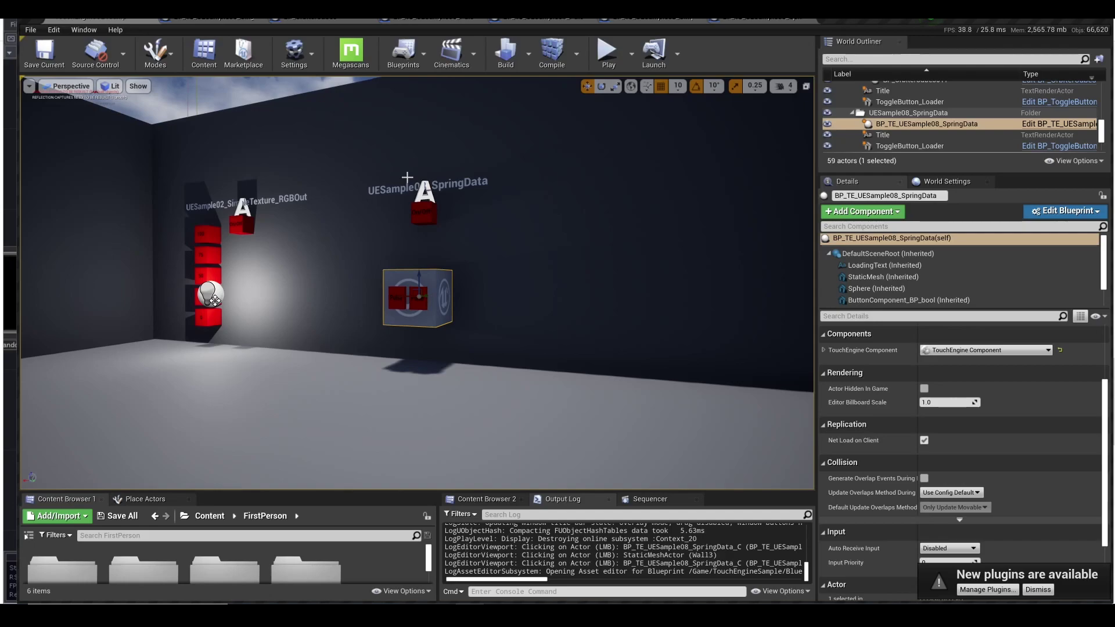
Step: Turn toward the PointGenerator sample, play the level to watch its spheres, then stop
mouse_move(211, 297)
right_mouse_down()
mouse_move(486, 229)
mouse_move(478, 259)
right_mouse_up()
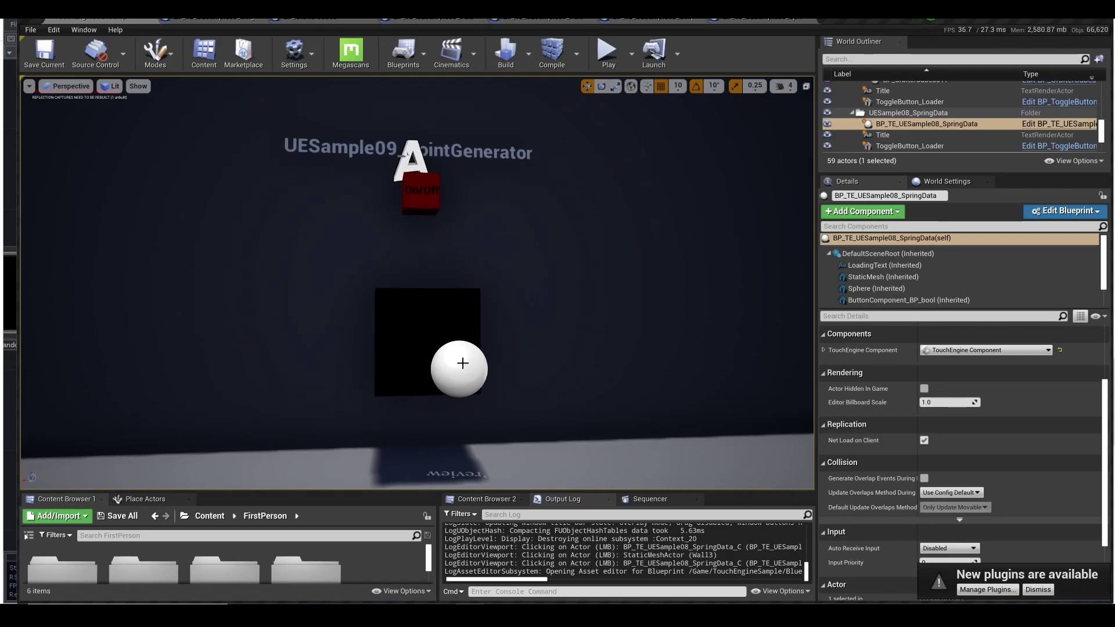
key("alt+p")
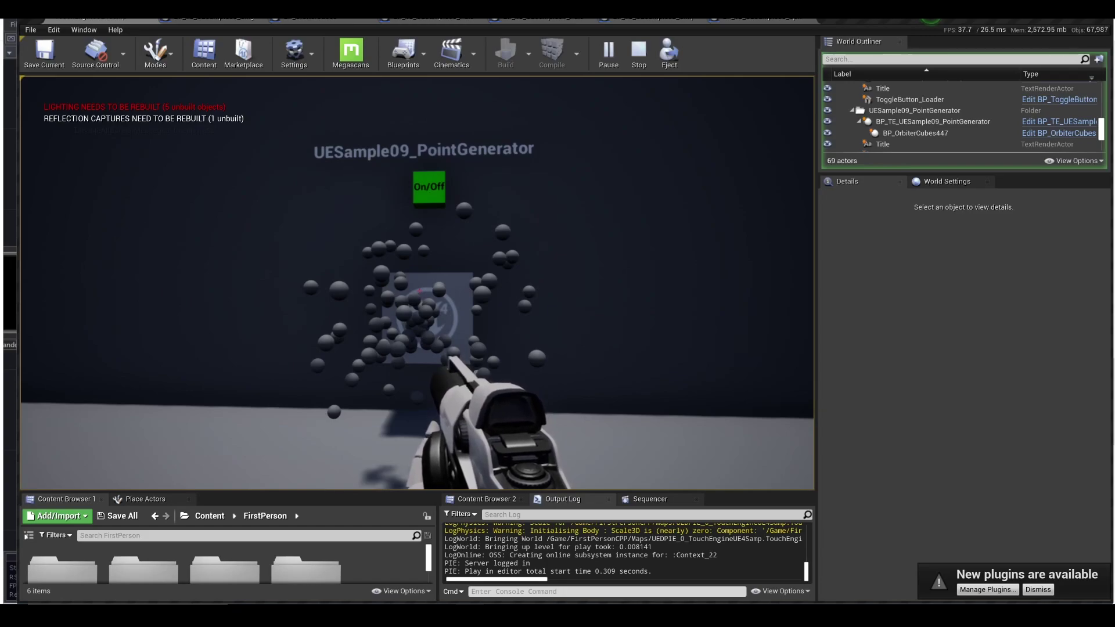
key("Escape")
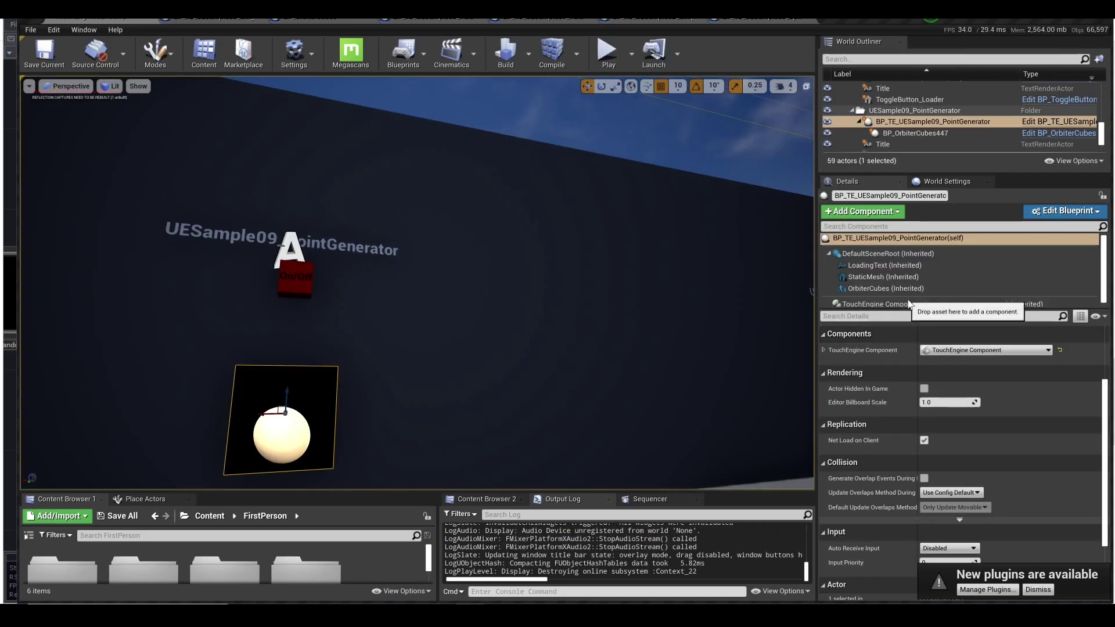
Step: Review the TouchEngine inputs (Num Points 100, Shape Sphere), then narrow Unreal to reveal TouchDesigner
left_click(912, 303)
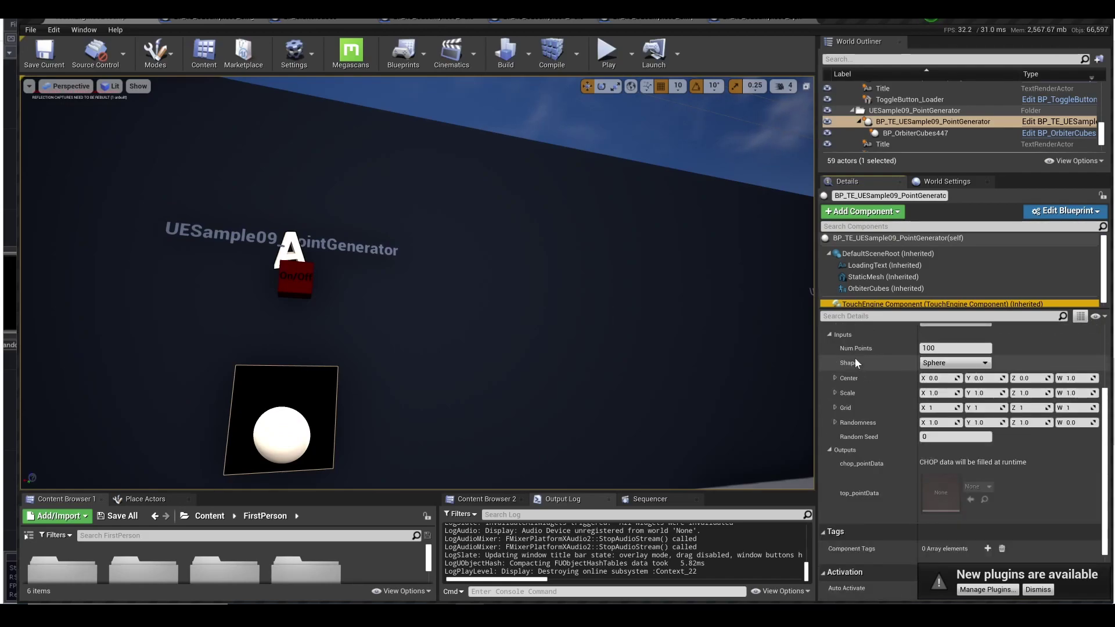
left_click(282, 418)
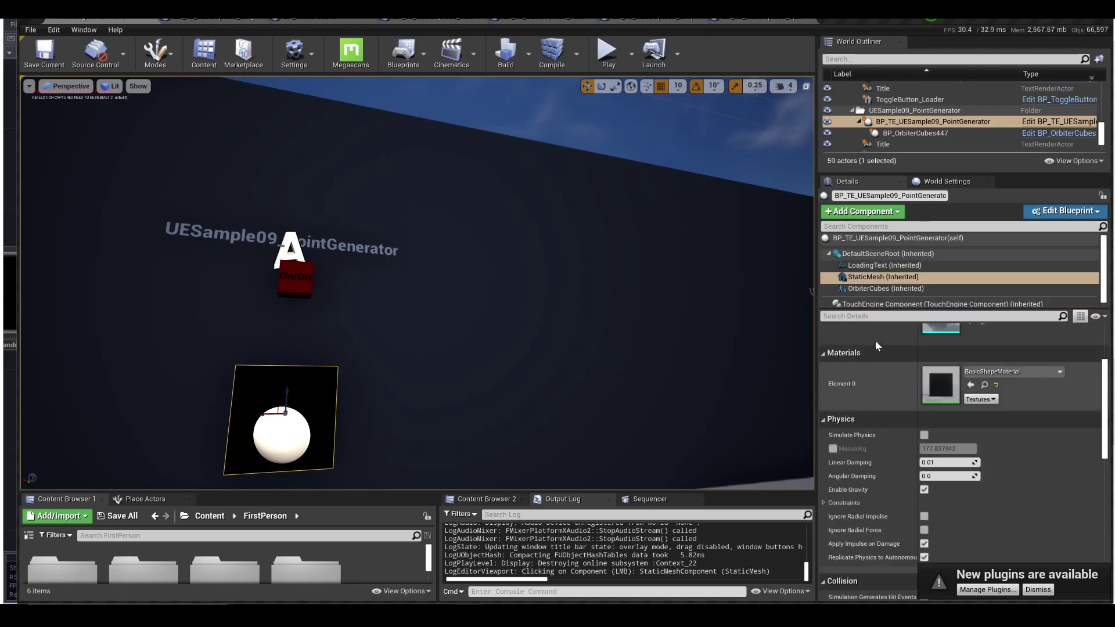
left_click(888, 303)
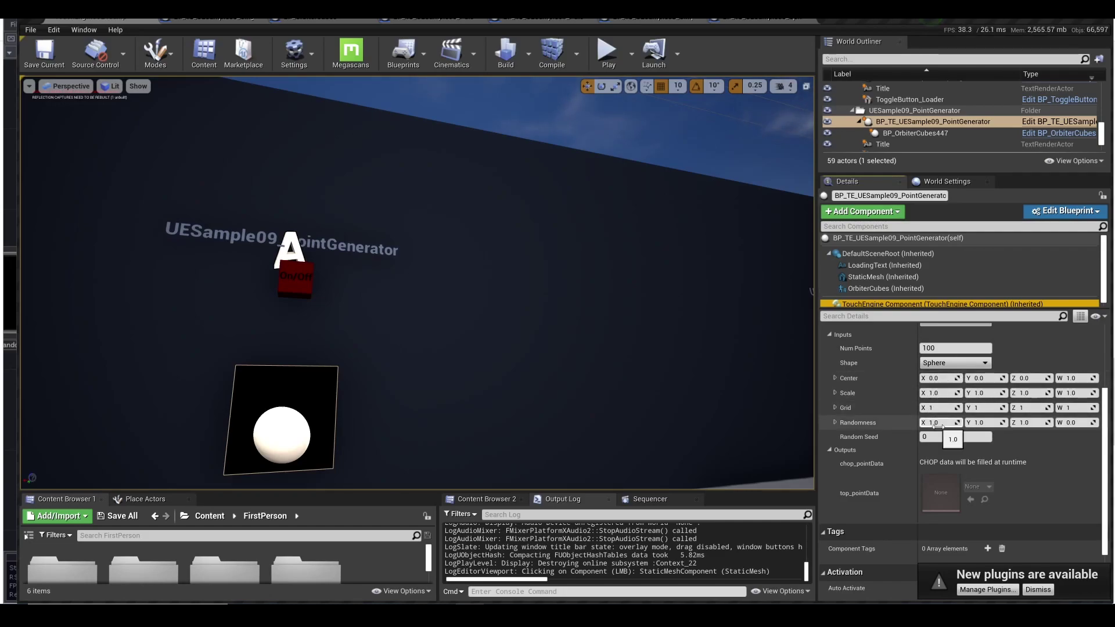
scroll(882, 394, "down", 1)
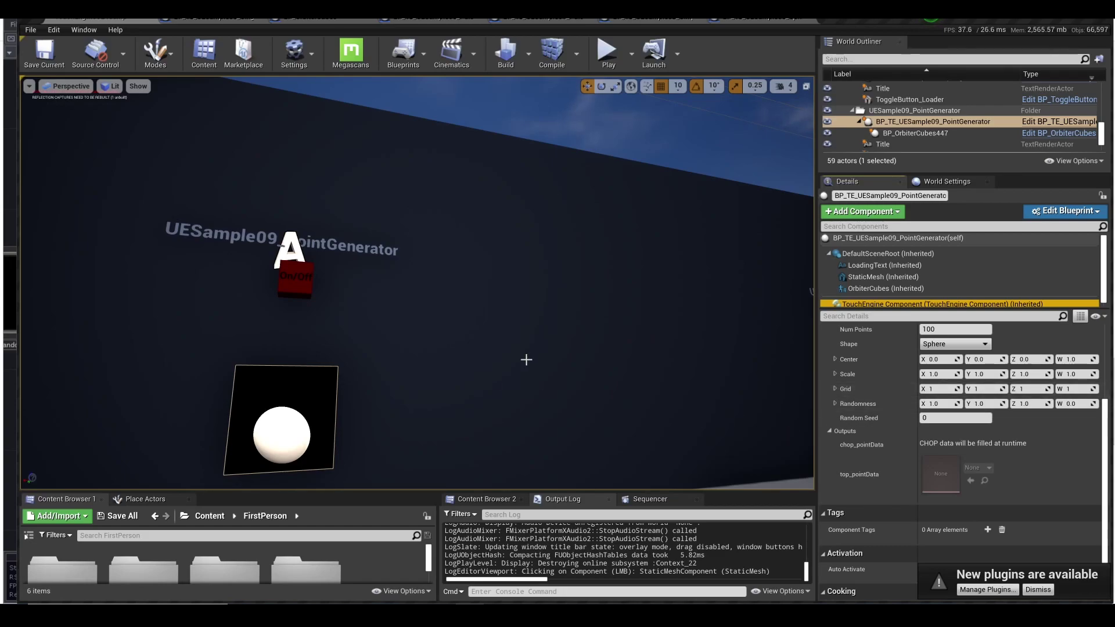
left_click_drag(16, 124, 511, 151)
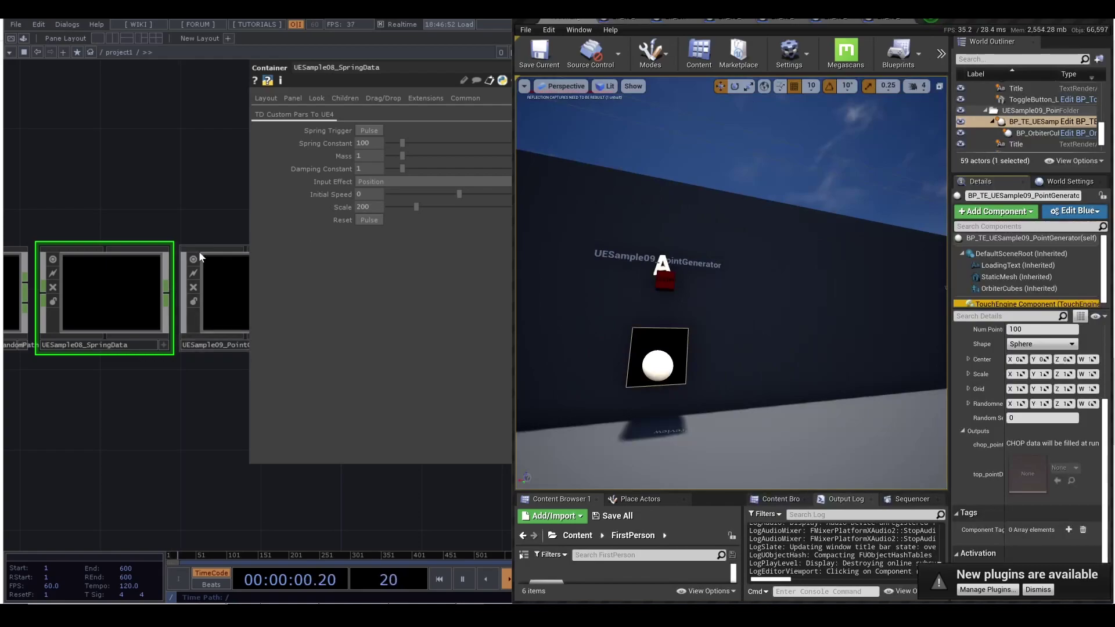
Step: Enter UESample09_PointGenerator and find pointGenerator under Palette Generators > PointClouds
left_click(147, 249)
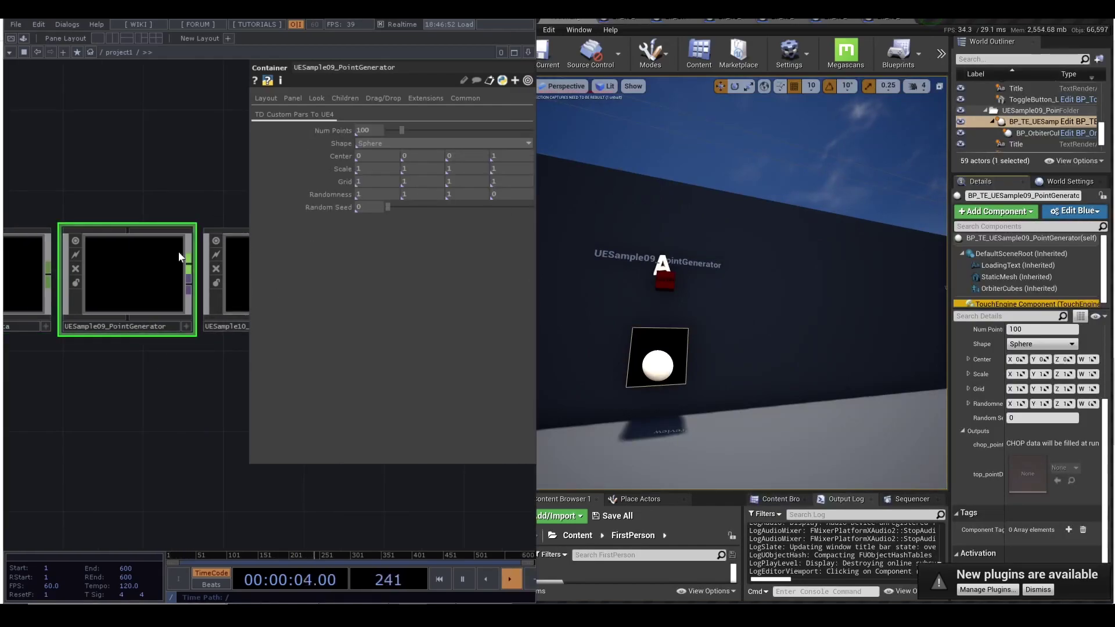
double_click(157, 265)
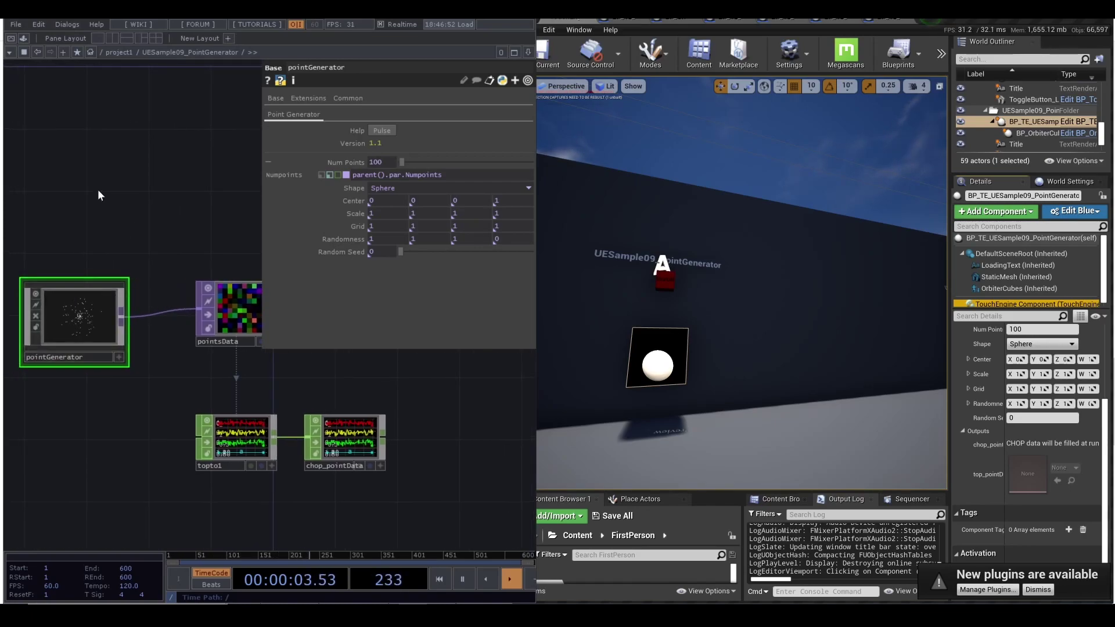
left_click(23, 39)
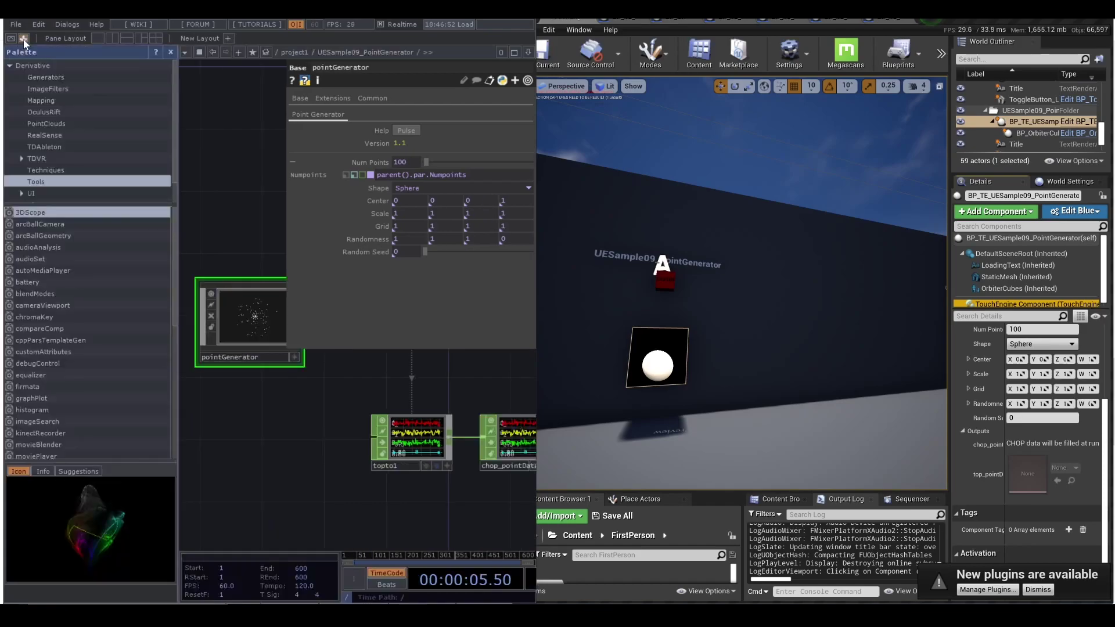
scroll(86, 306, "down", 5)
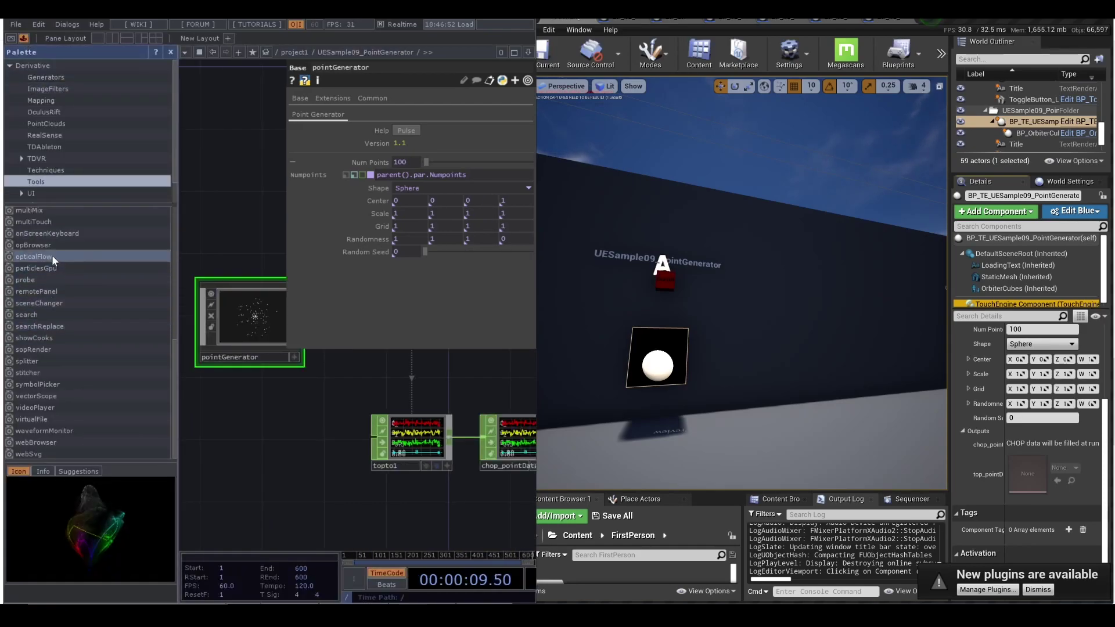
scroll(51, 255, "up", 5)
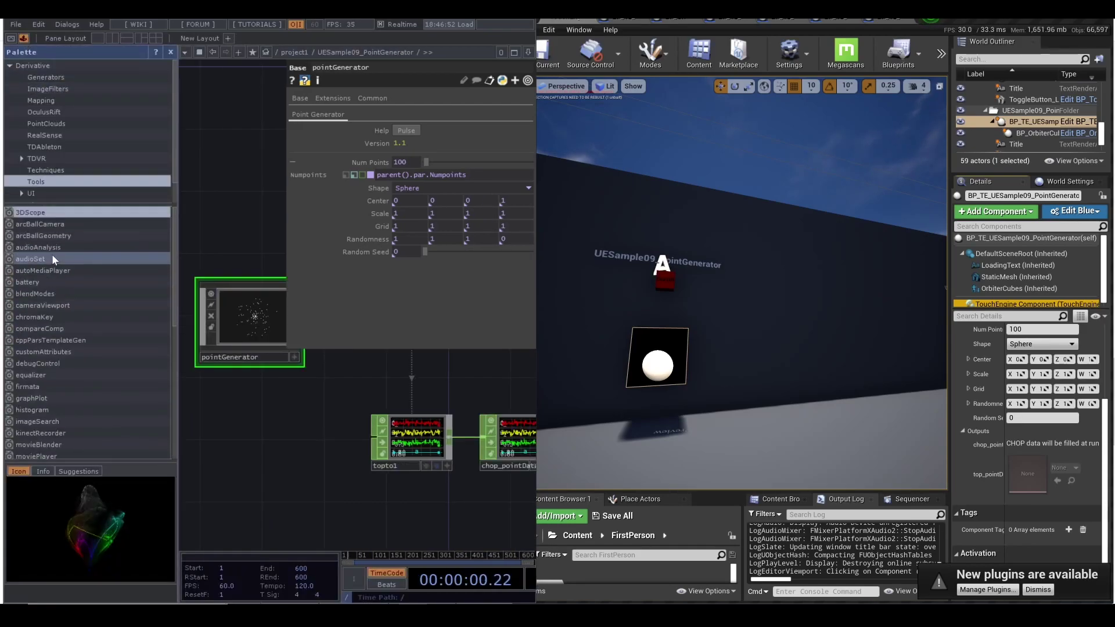
left_click(69, 80)
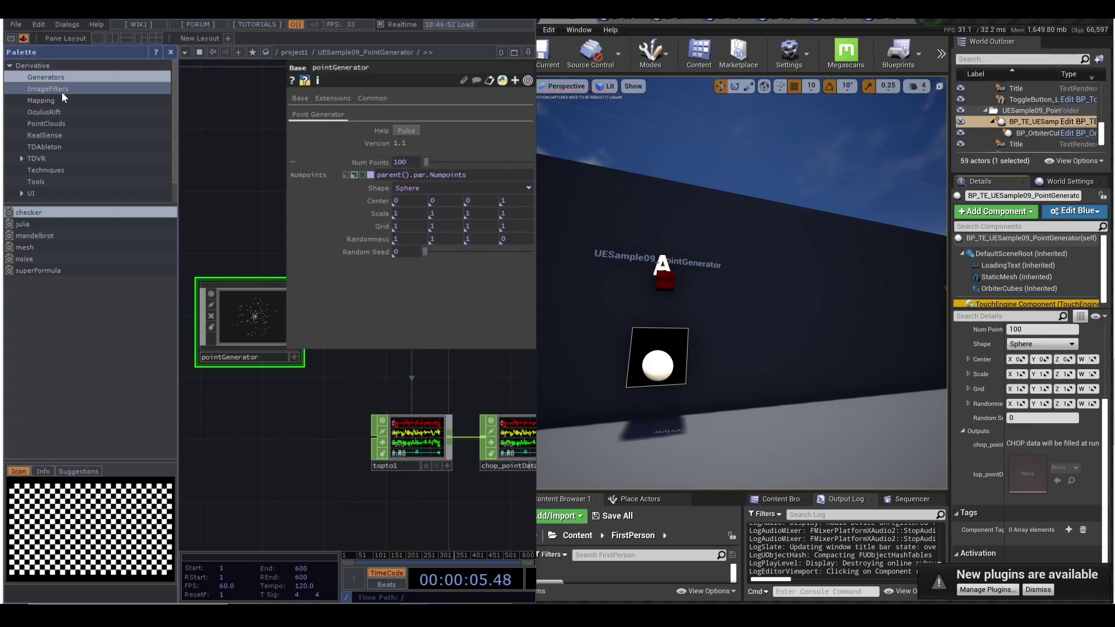
left_click(65, 123)
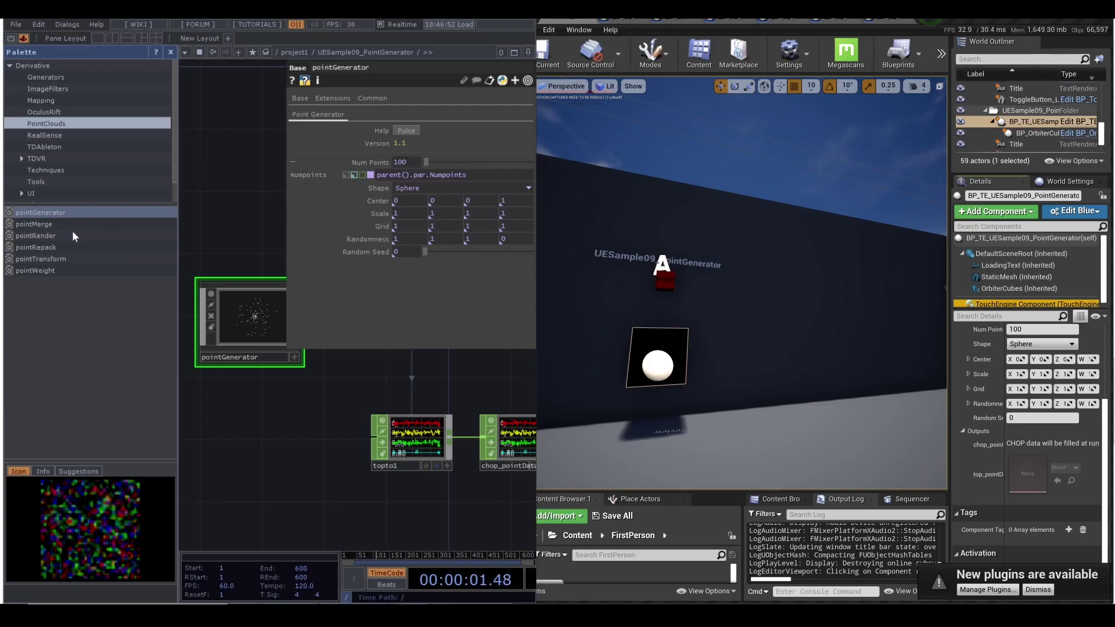
left_click(64, 211)
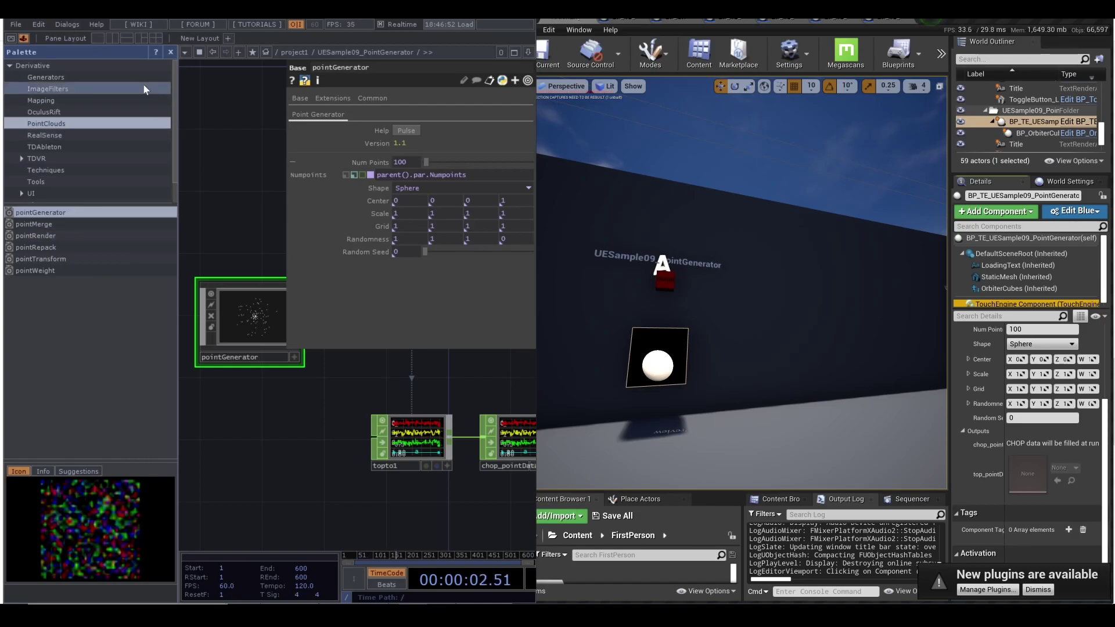
left_click(174, 52)
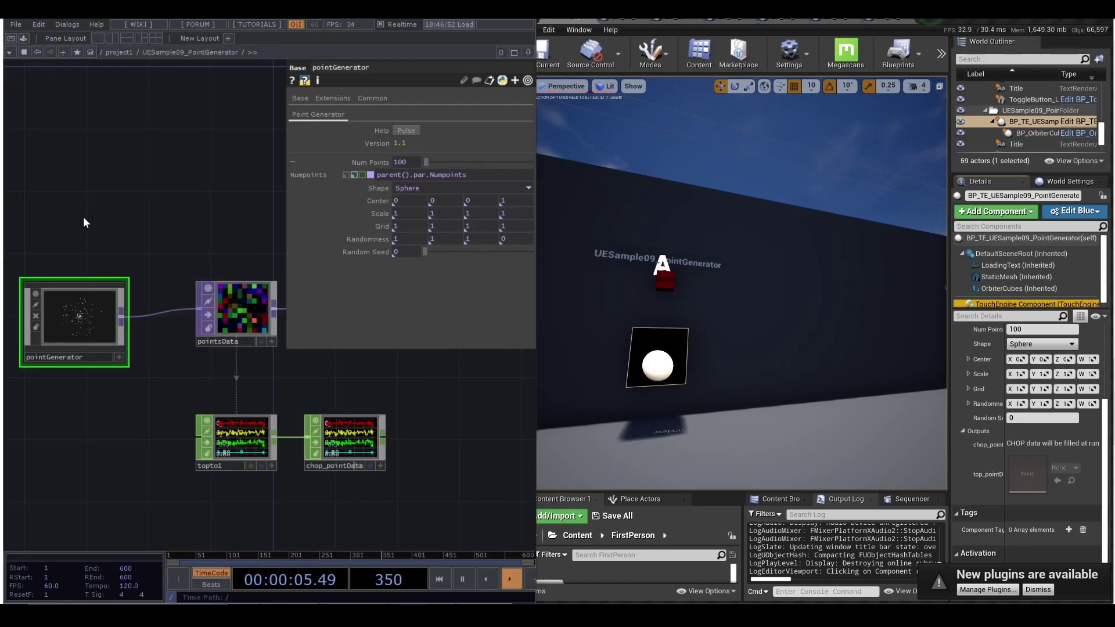
Step: Inspect the pointsData node and its info alongside top_pointData
left_click_drag(244, 246, 160, 197)
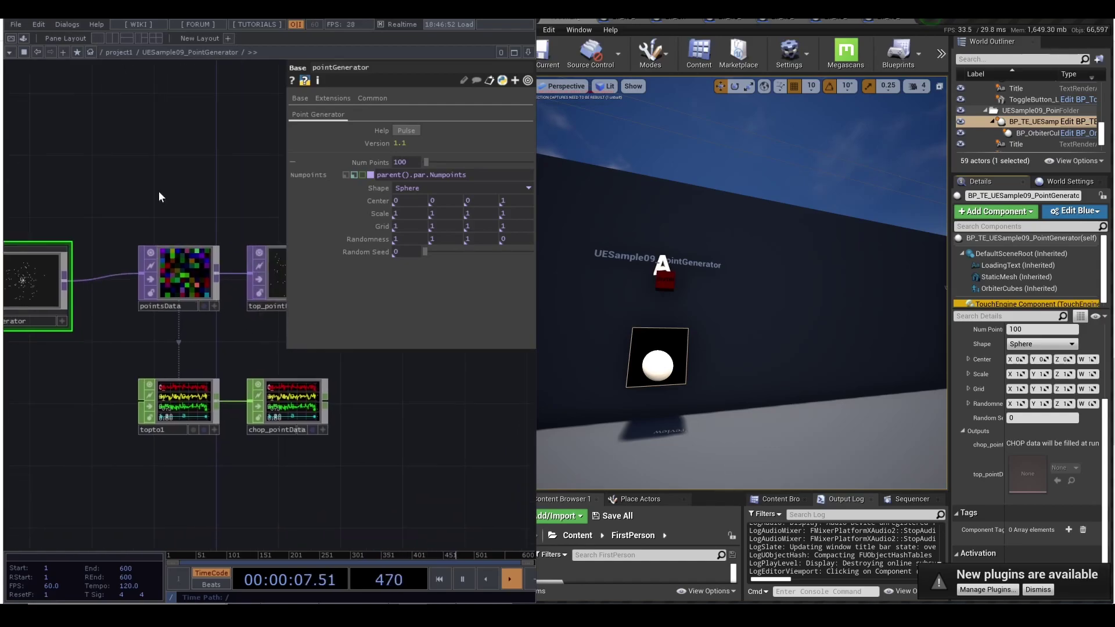
scroll(194, 328, "up", 5)
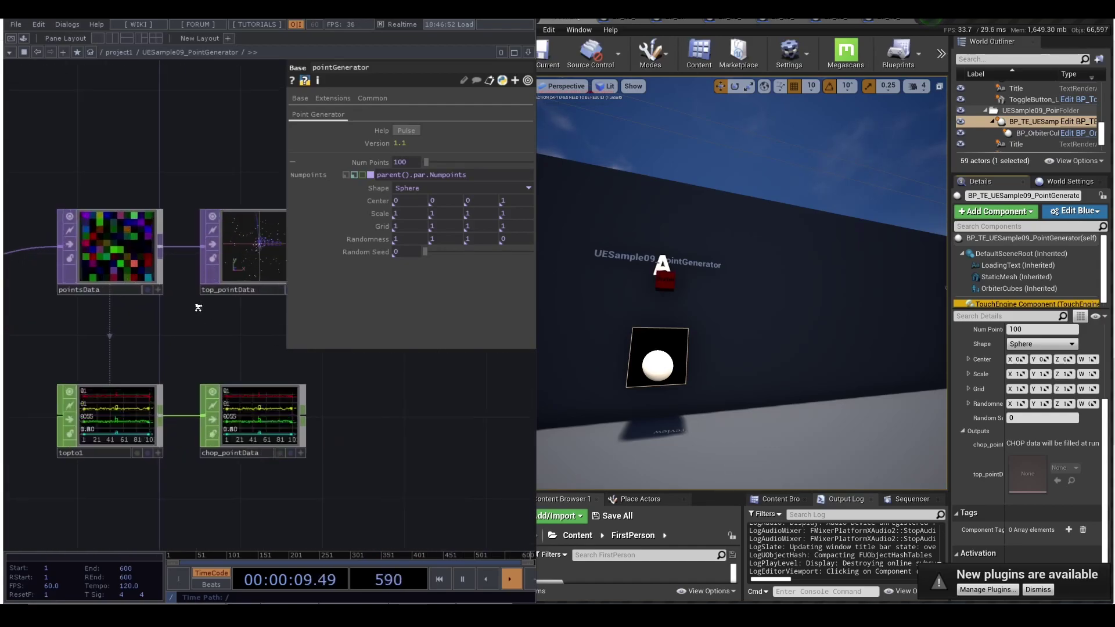
left_click(114, 273)
scroll(203, 276, "down", 1)
middle_click(118, 232)
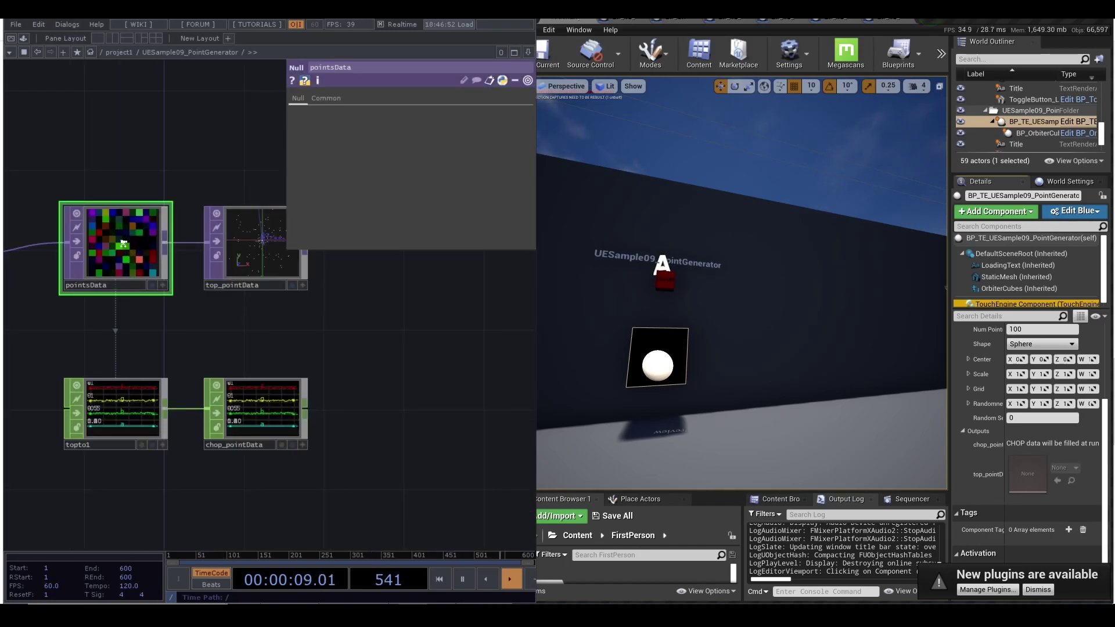
scroll(124, 248, "up", 3)
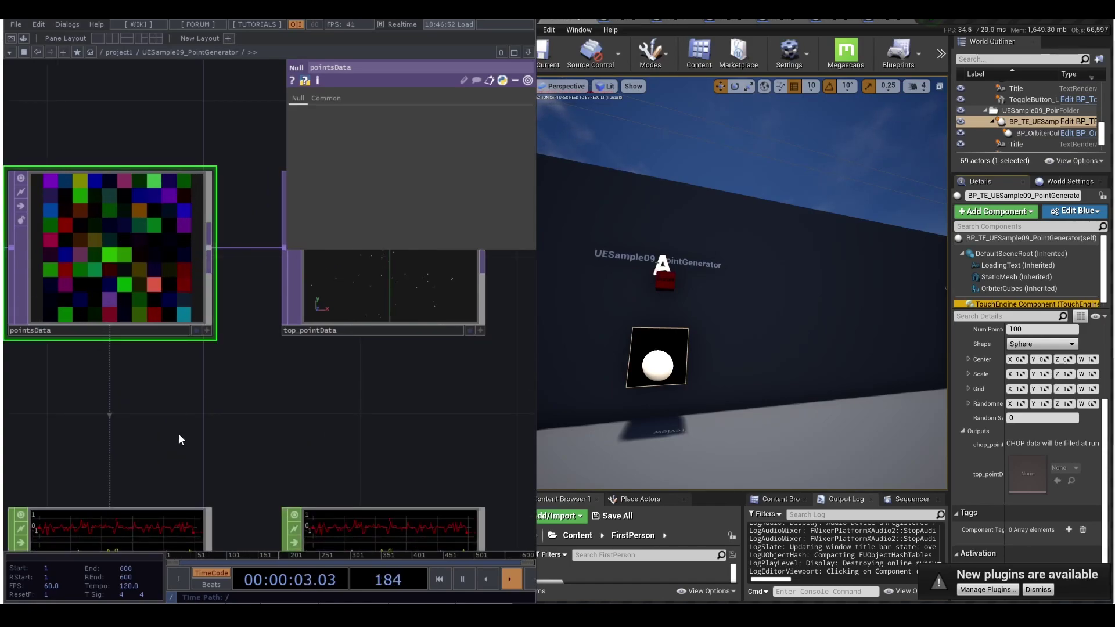
Step: Bring the two CHOP viewer nodes into view, then recentre on pointsData
left_click_drag(178, 434, 198, 322)
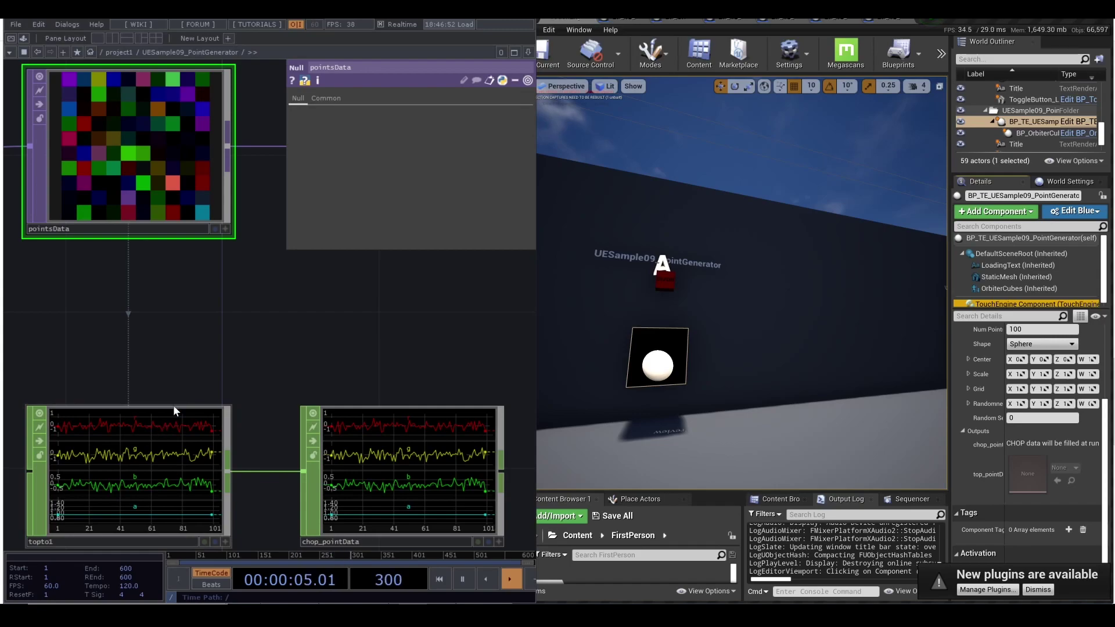
mouse_move(170, 301)
left_mouse_down()
mouse_move(177, 355)
mouse_move(189, 356)
left_mouse_up()
scroll(177, 356, "down", 4)
scroll(163, 362, "down", 1)
scroll(174, 283, "up", 2)
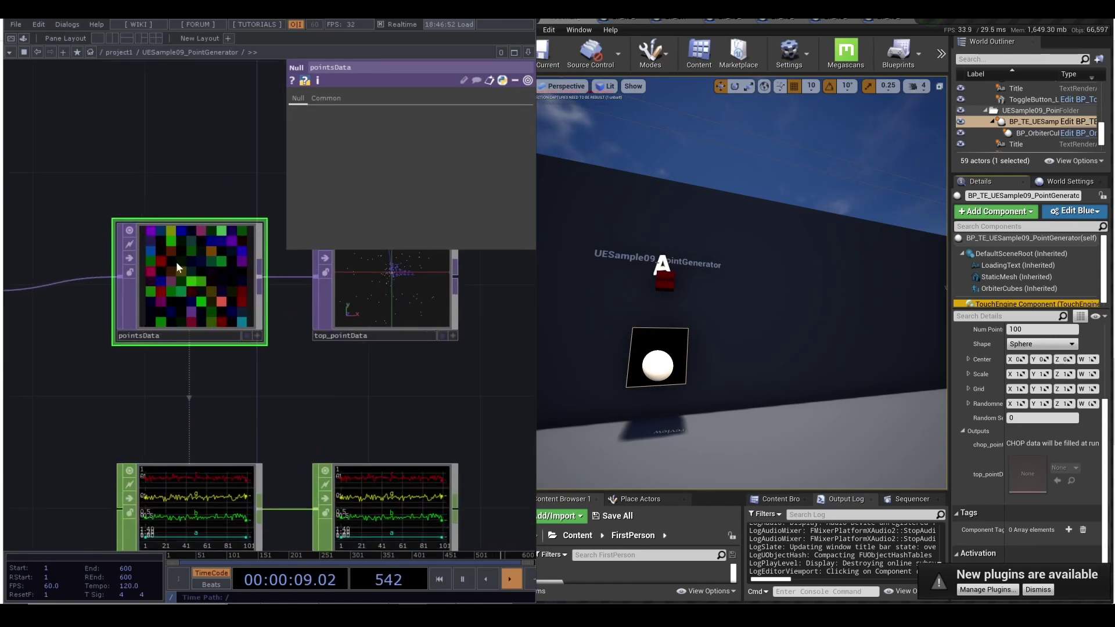
scroll(180, 287, "up", 2)
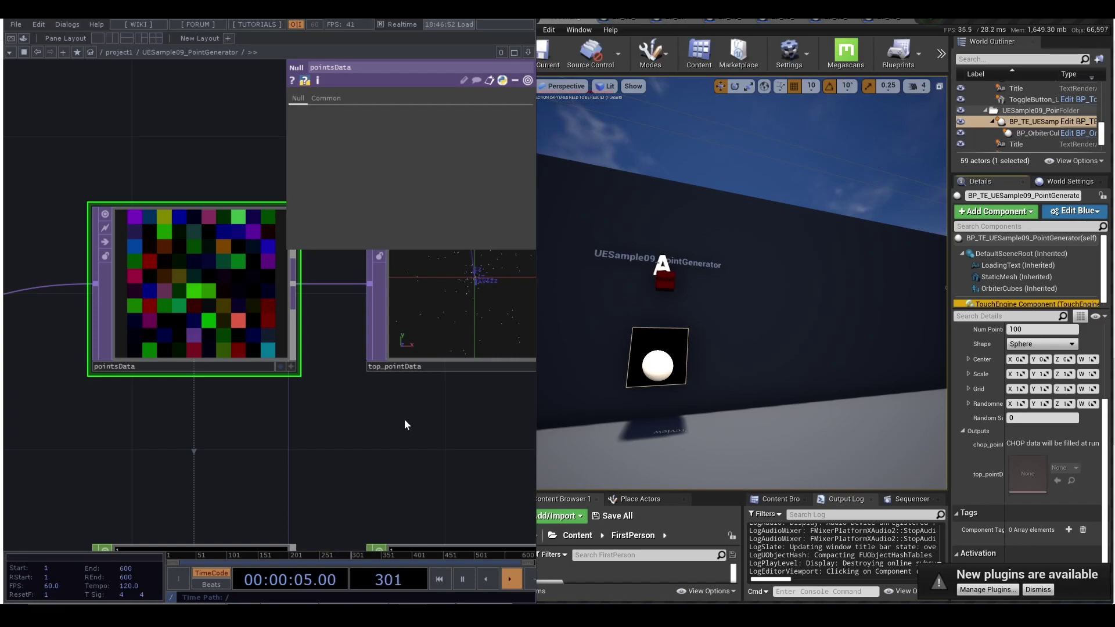
Step: Go up to /project1 in TouchDesigner, then select the BP_TE_UESample09_PointGenerator actor in Unreal
key("u")
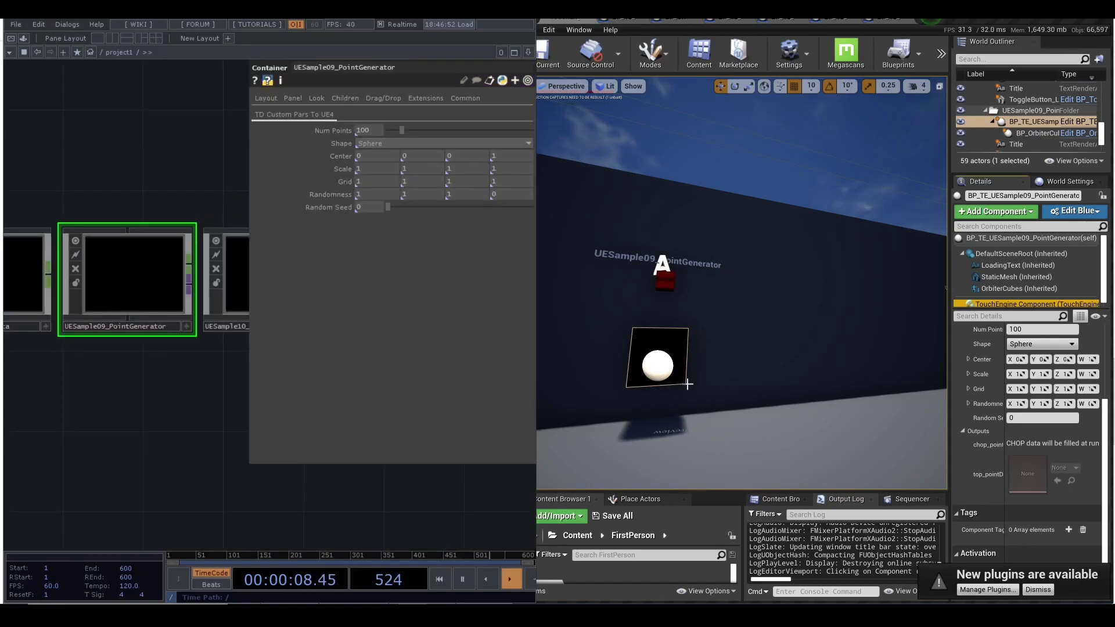
left_click(659, 360)
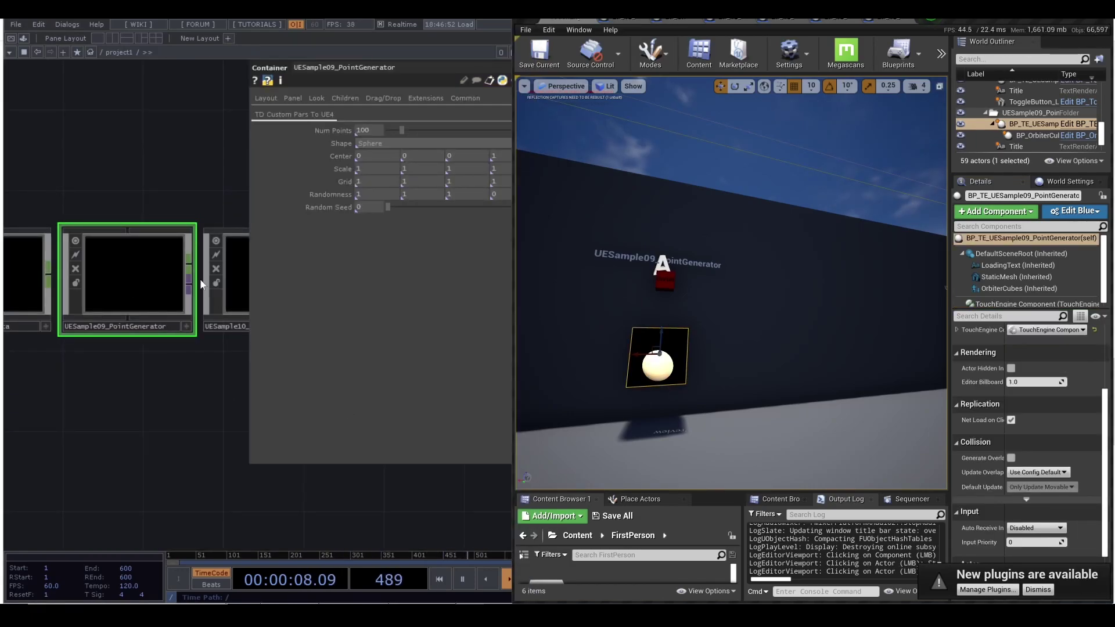